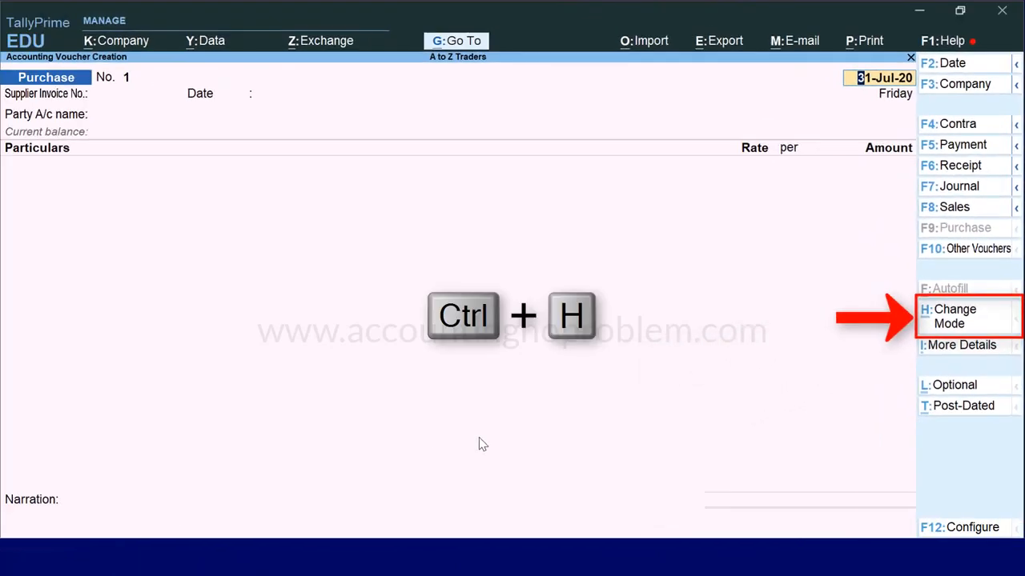
Switch the purchase voucher's mode from Accounting Invoice to As Voucher
key("ctrl+h")
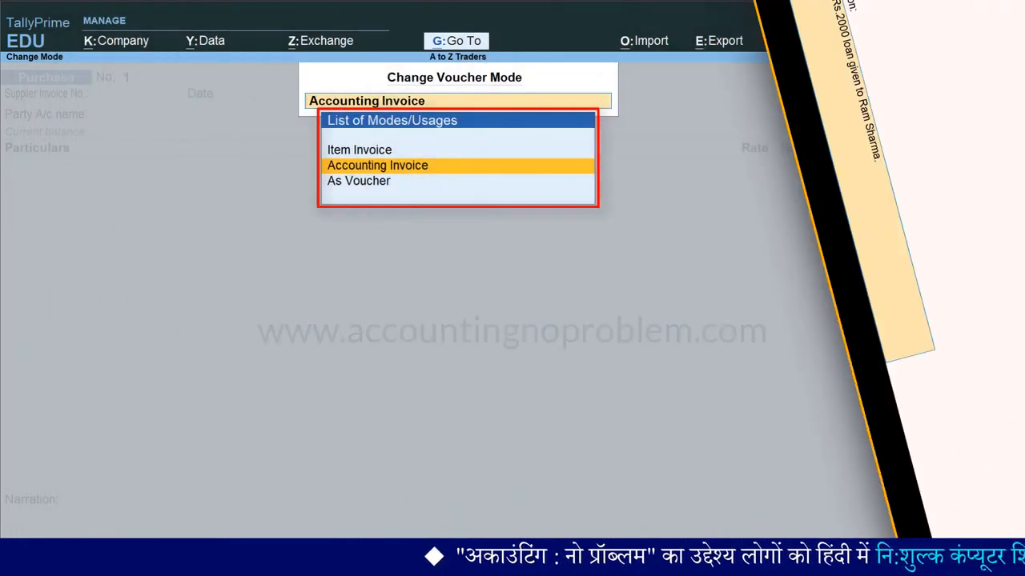
key("Down")
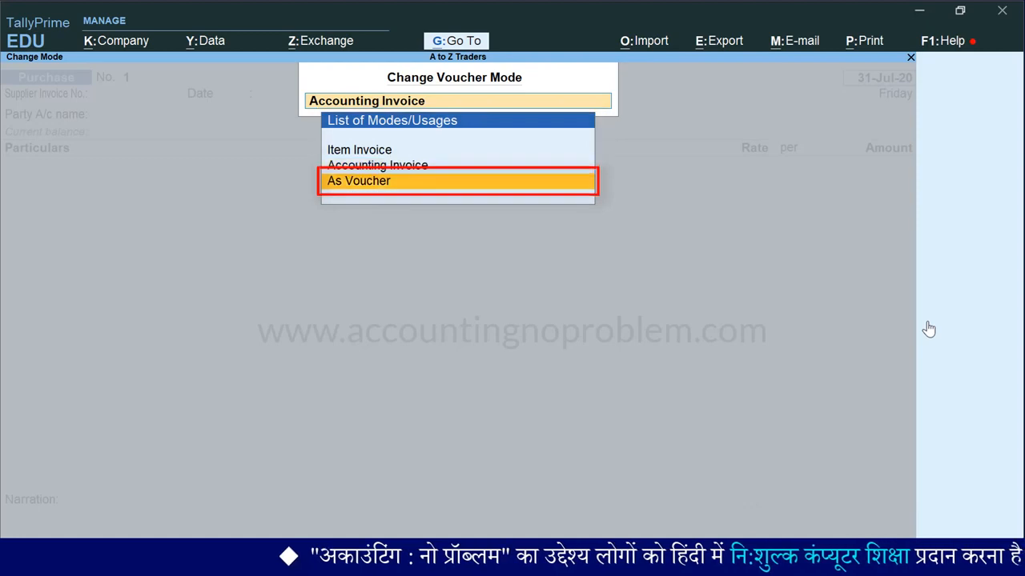
key("Return")
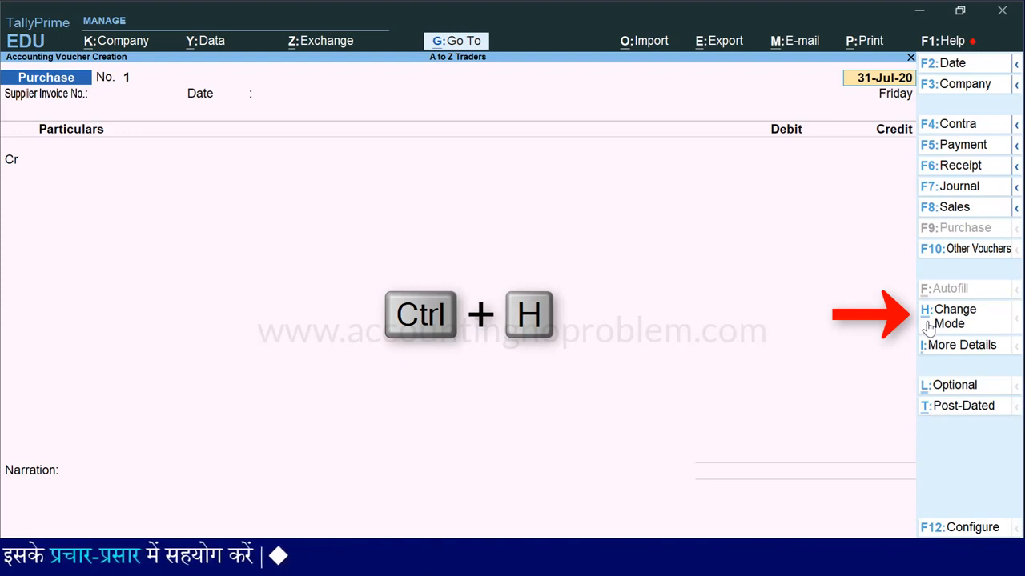
Change the purchase voucher's mode to Accounting Invoice
key("ctrl+h")
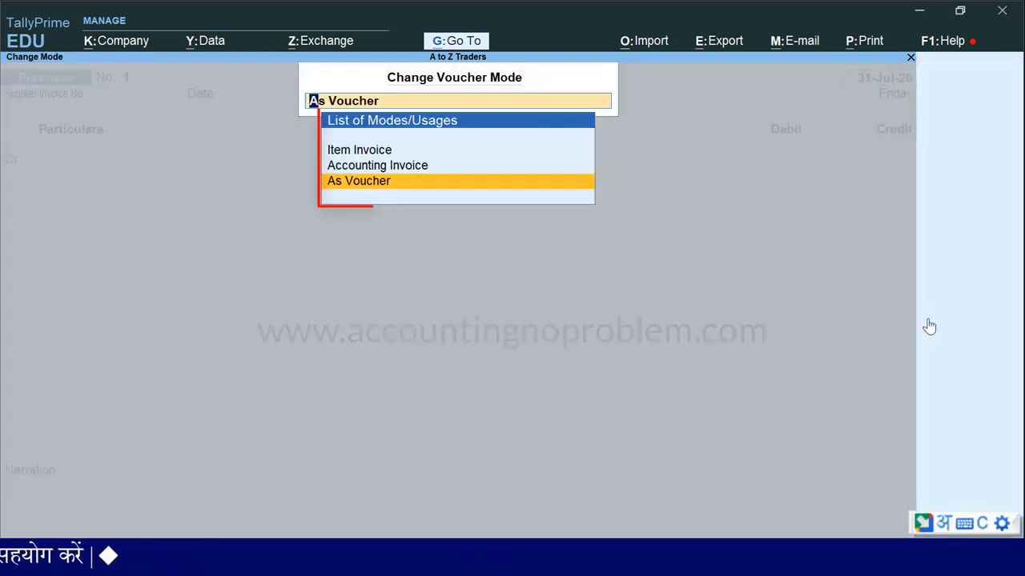
key("Up")
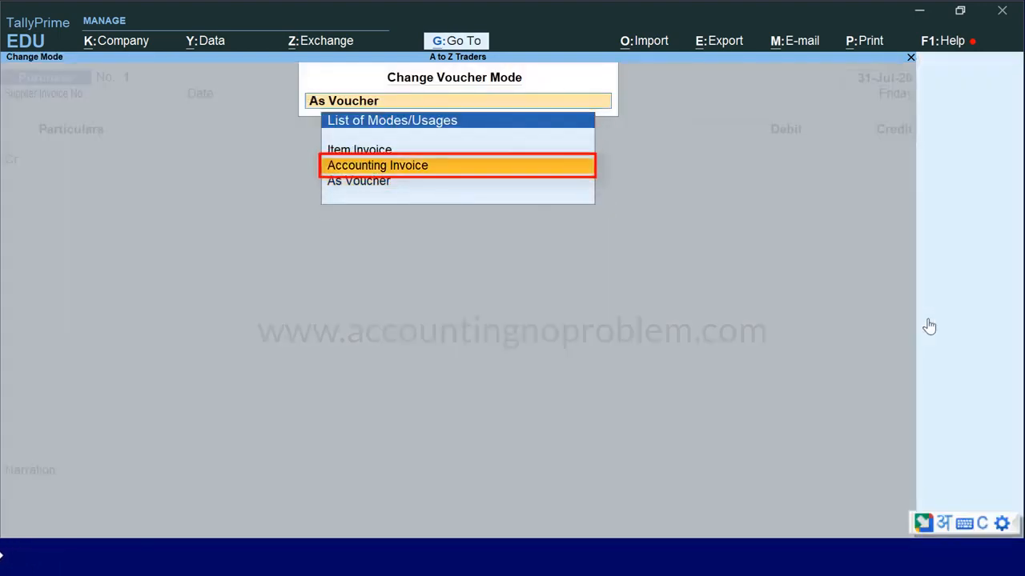
key("Return")
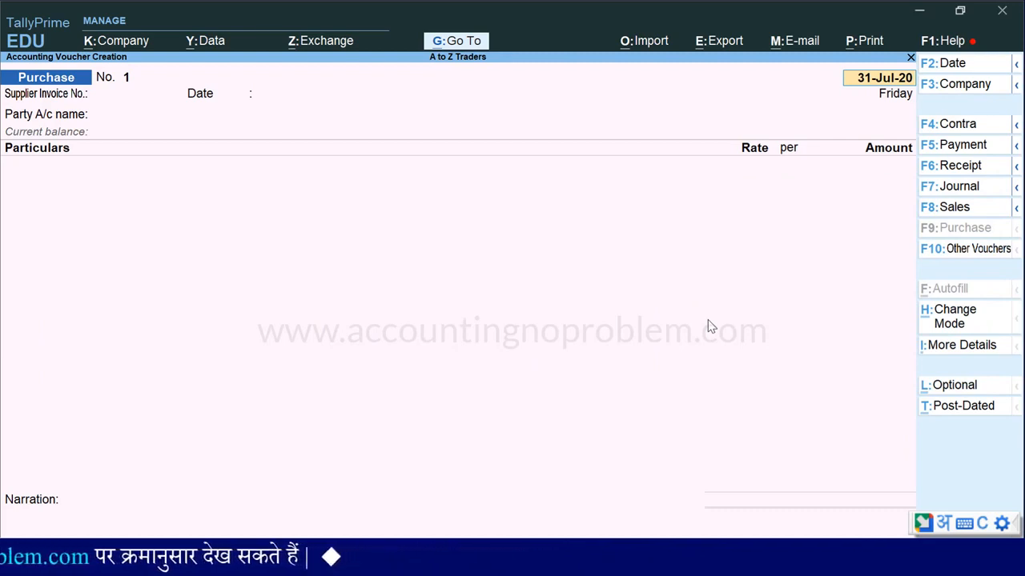
Set the purchase voucher's mode to Item Invoice
key("ctrl+h")
key("Up")
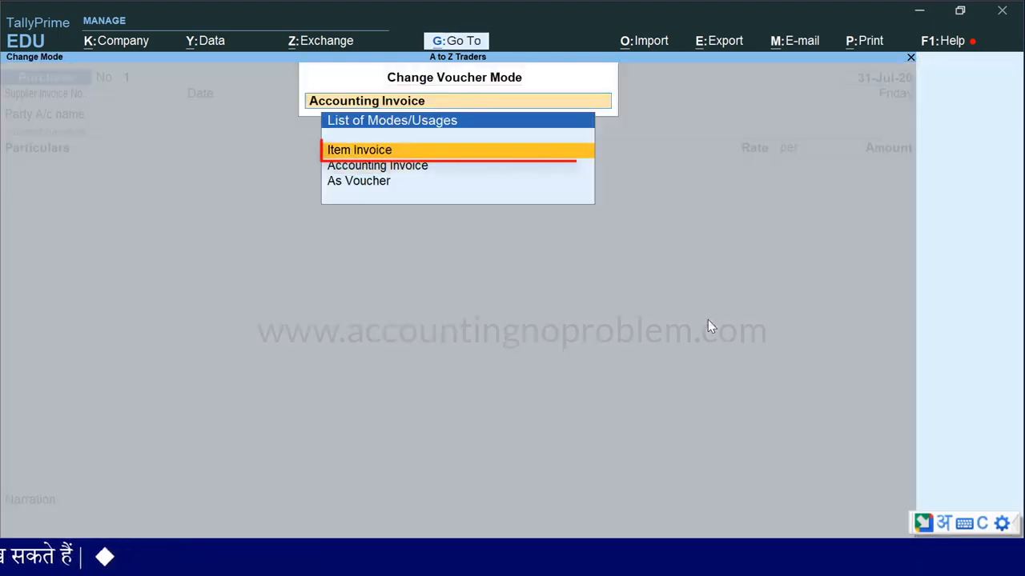
key("Return")
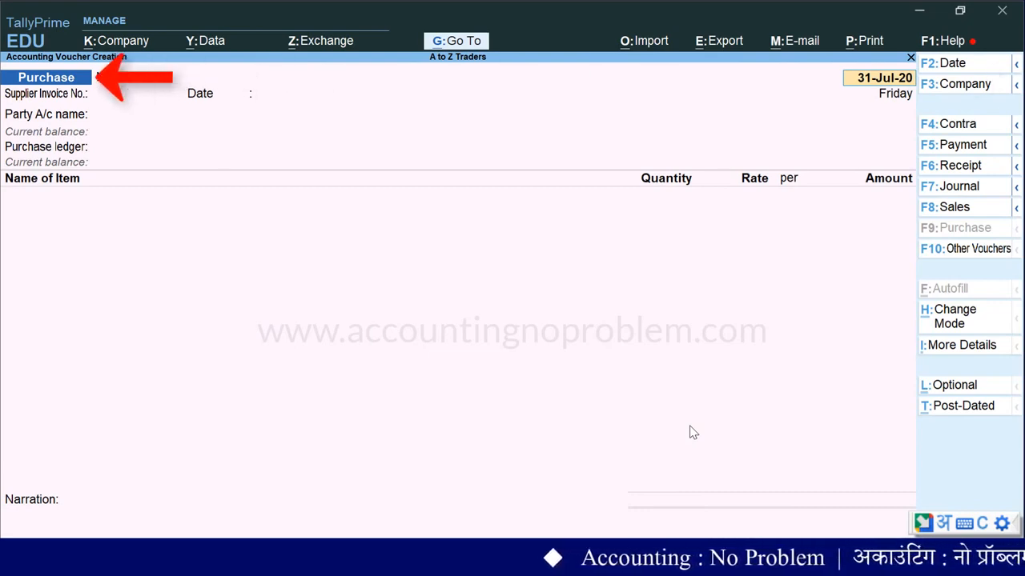
Set the purchase voucher's date to 1 July 2020
key("F2")
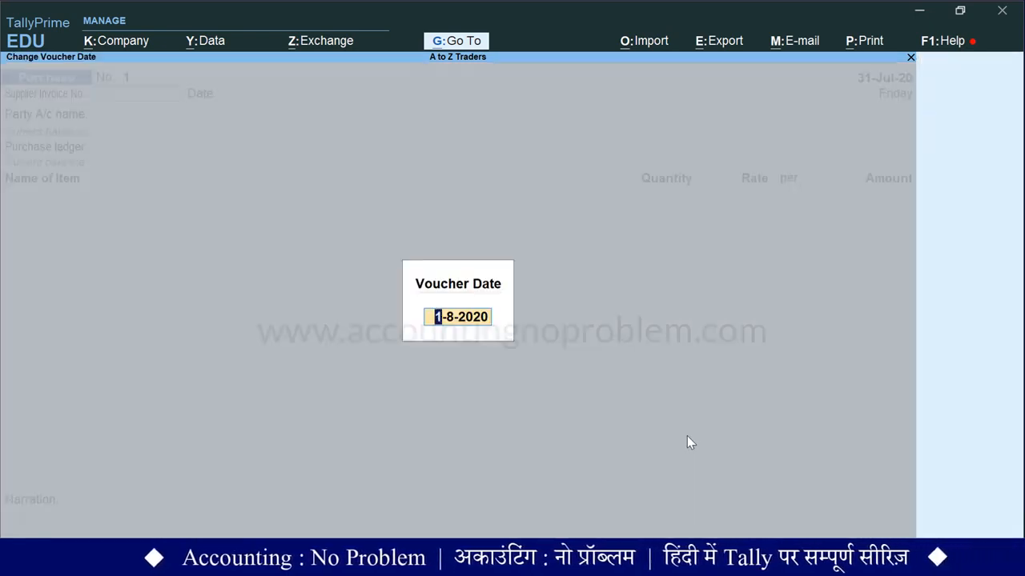
type("1.7")
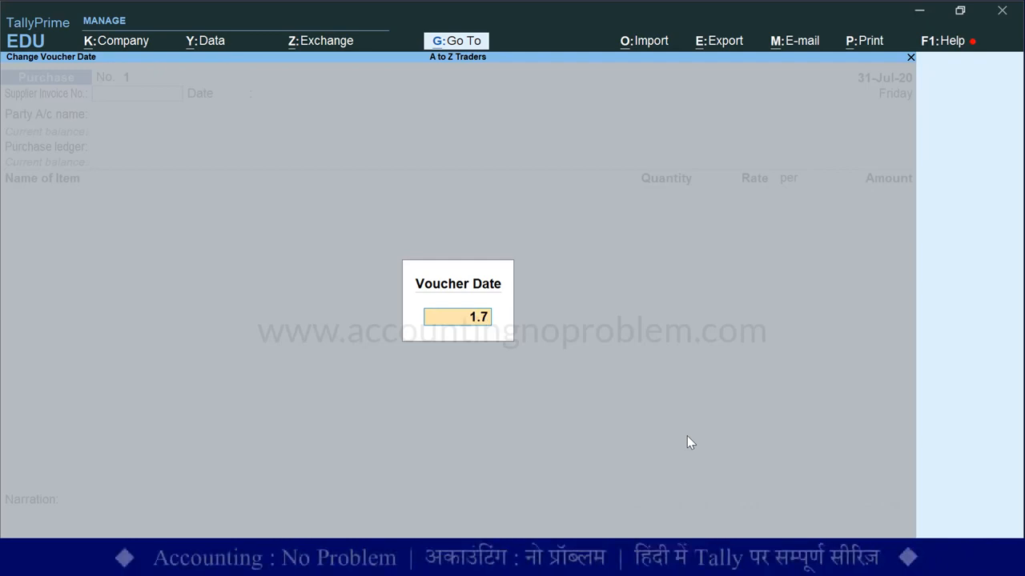
key("Return")
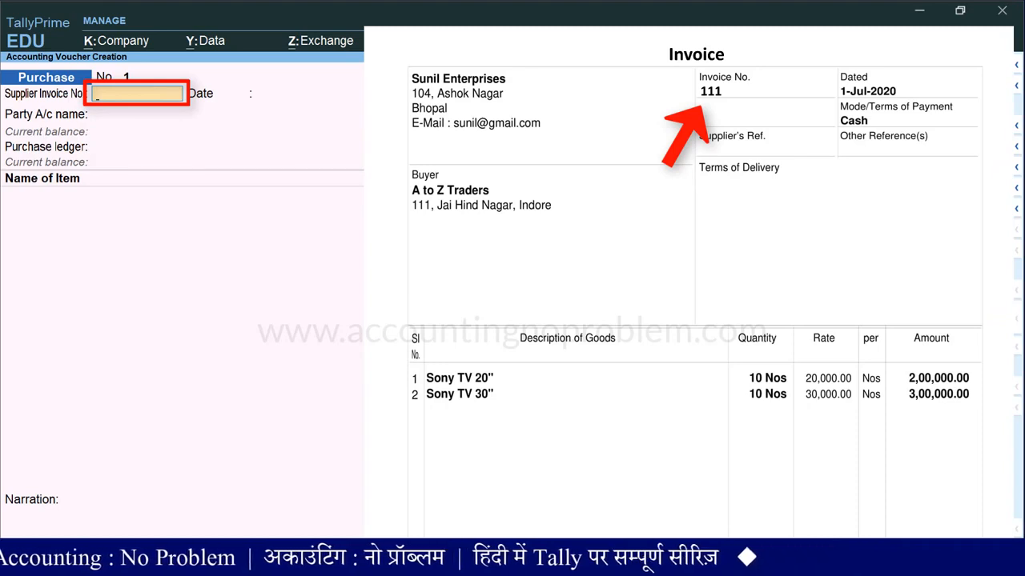
Enter supplier invoice number 111 and accept 1-Jul-20 as the supplier invoice date
type("111")
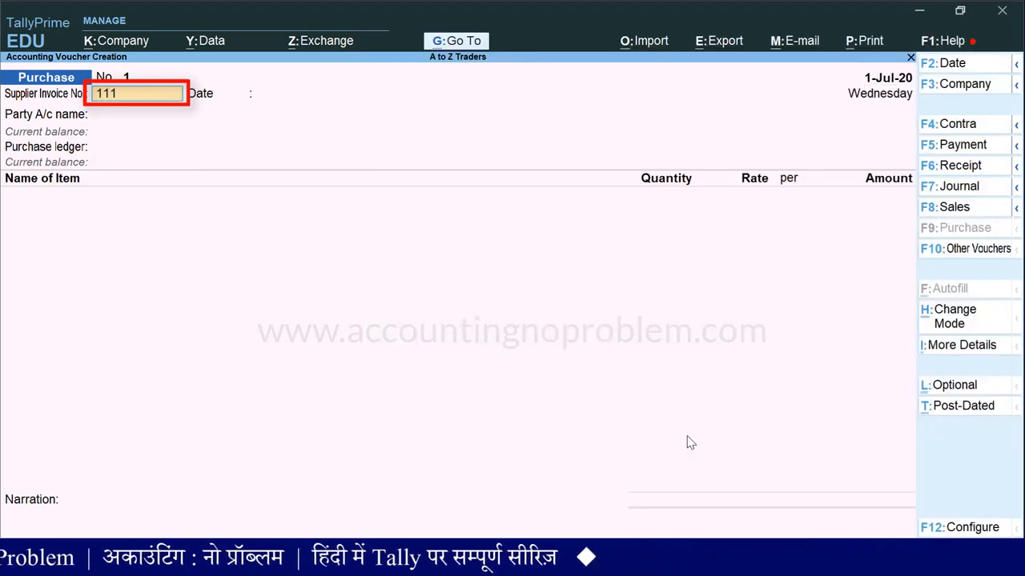
key("Return")
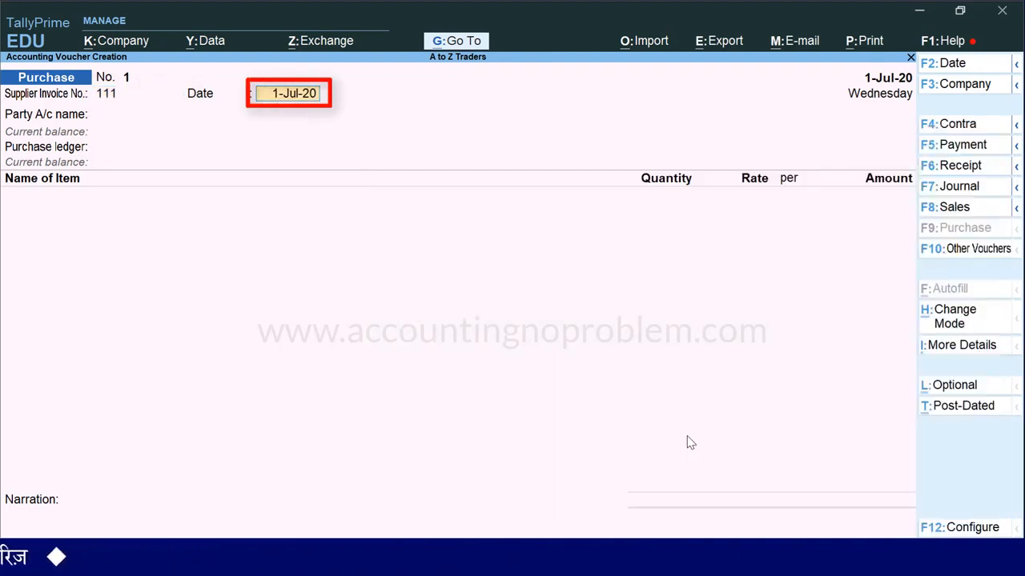
key("Return")
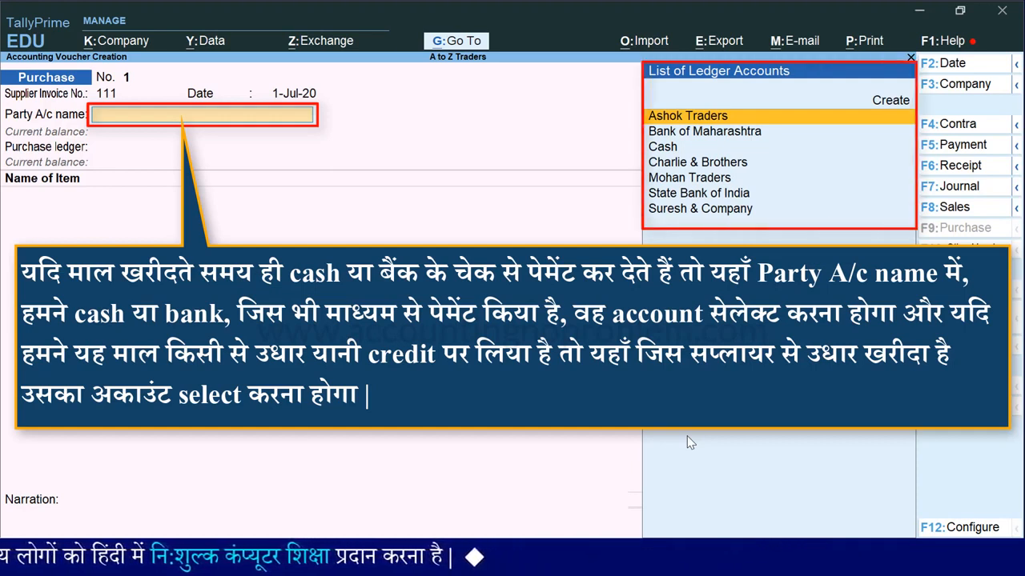
Choose Cash as the party account and leave all receipt details blank
key("Down")
key("Down")
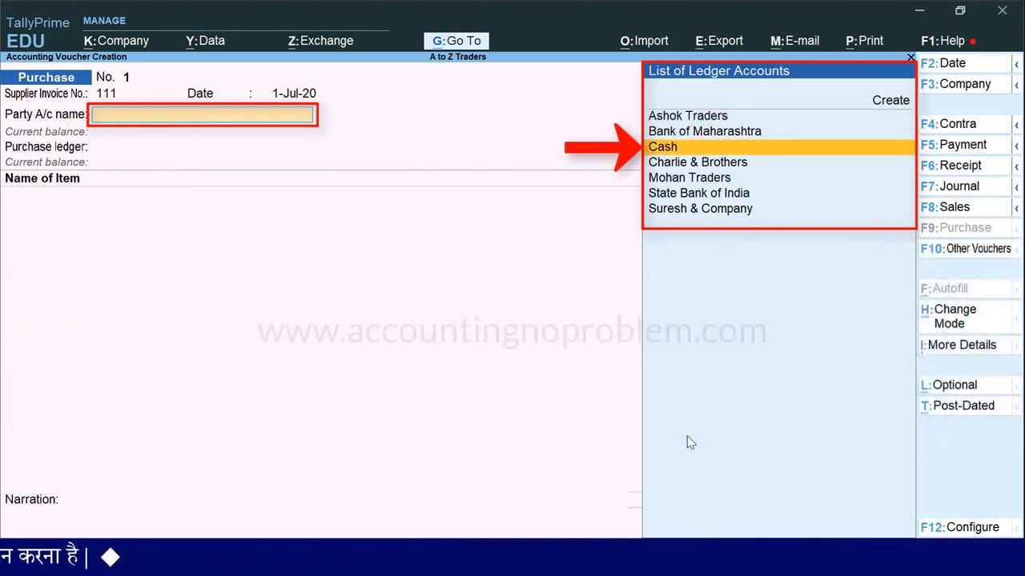
key("Return")
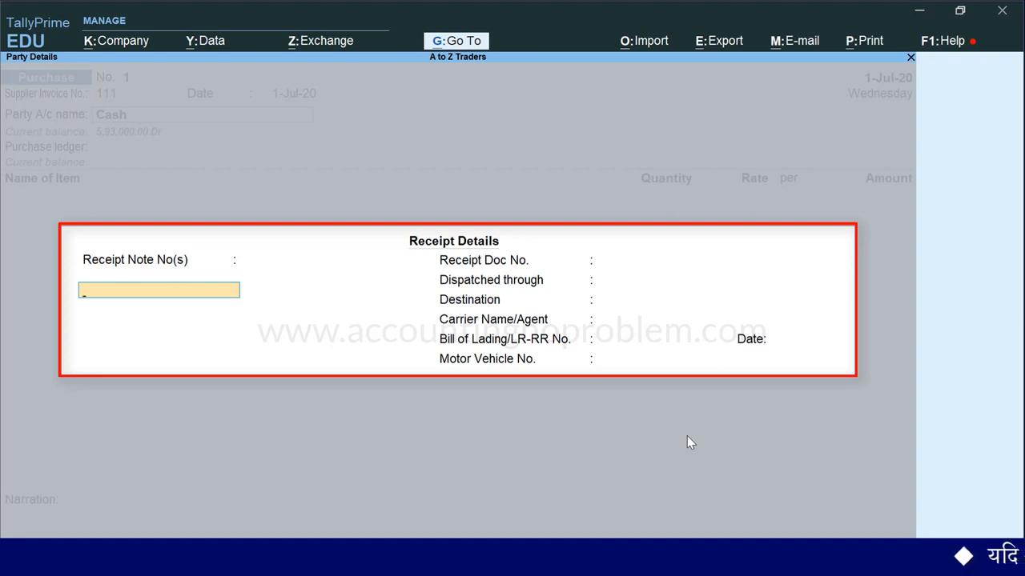
key("Return")
key("Return")
key("Return")
key("Return")
key("Return")
key("Return")
key("Return")
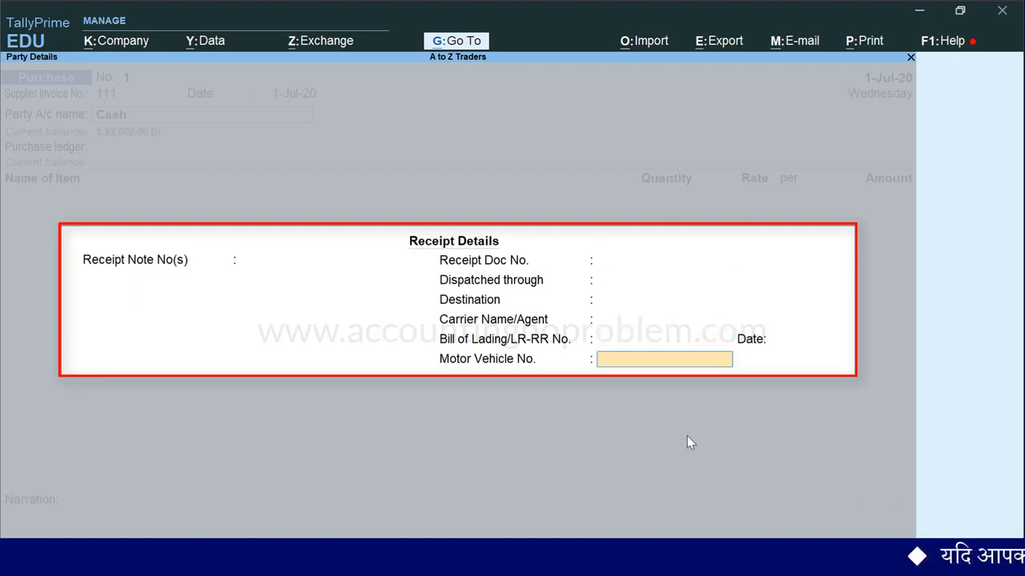
key("Return")
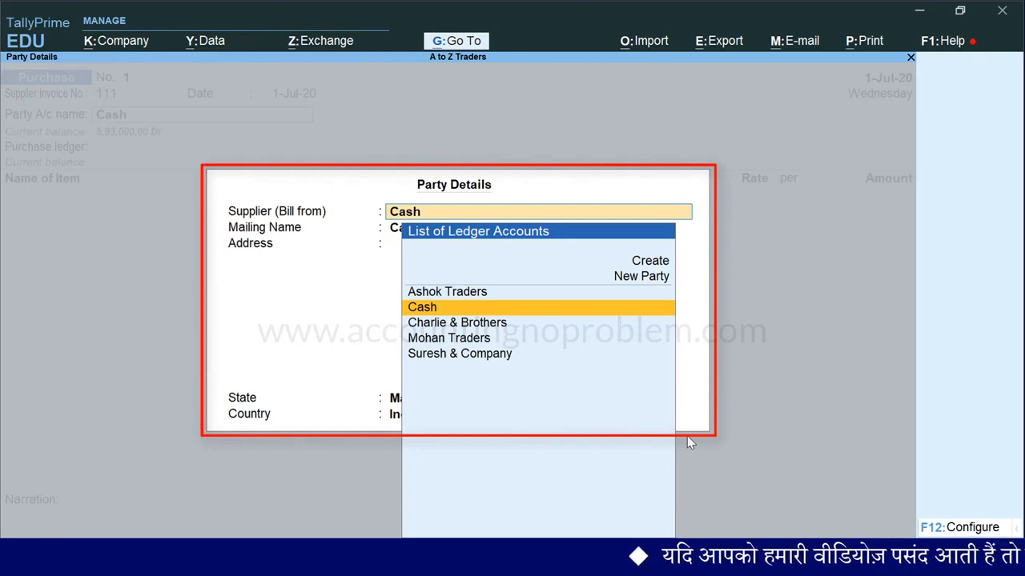
Enter Sunil Enterprises as a new party for the supplier in the party details
type("Sunil Enterprises")
key("Return")
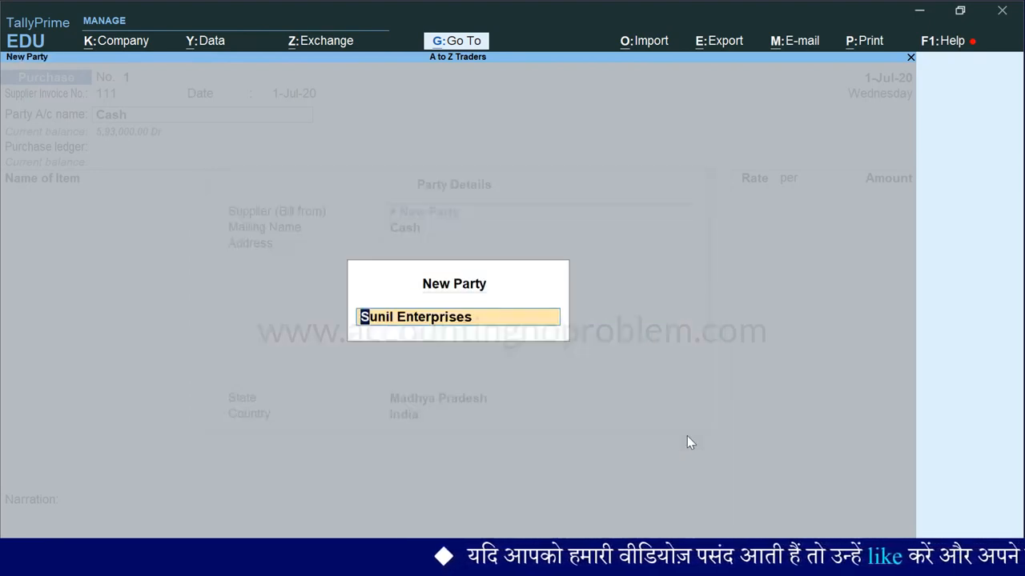
key("Return")
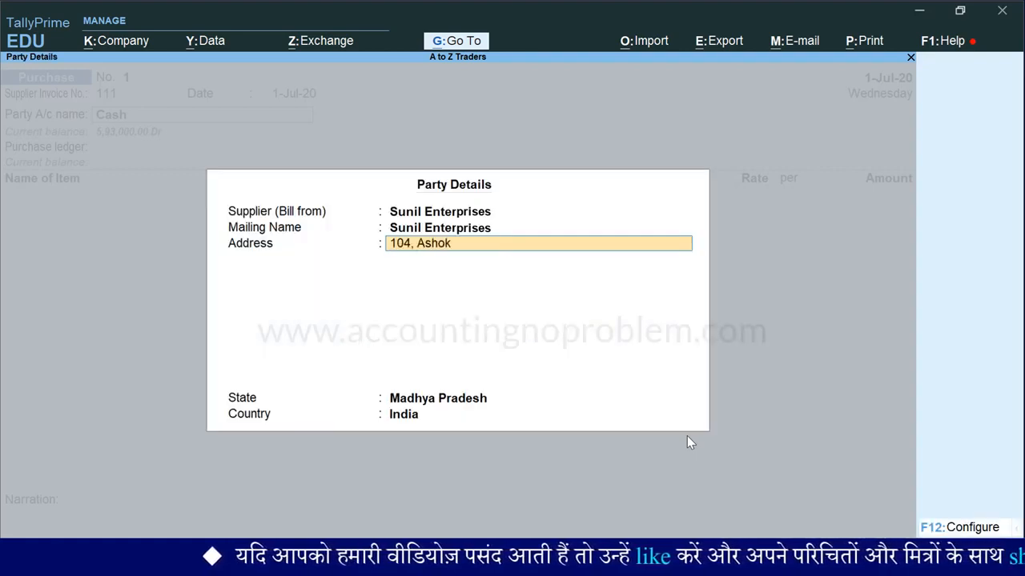
Fill in the supplier's postal address and accept the party details with Madhya Pradesh as the state
type(",")
key("Return")
type("Bhopal")
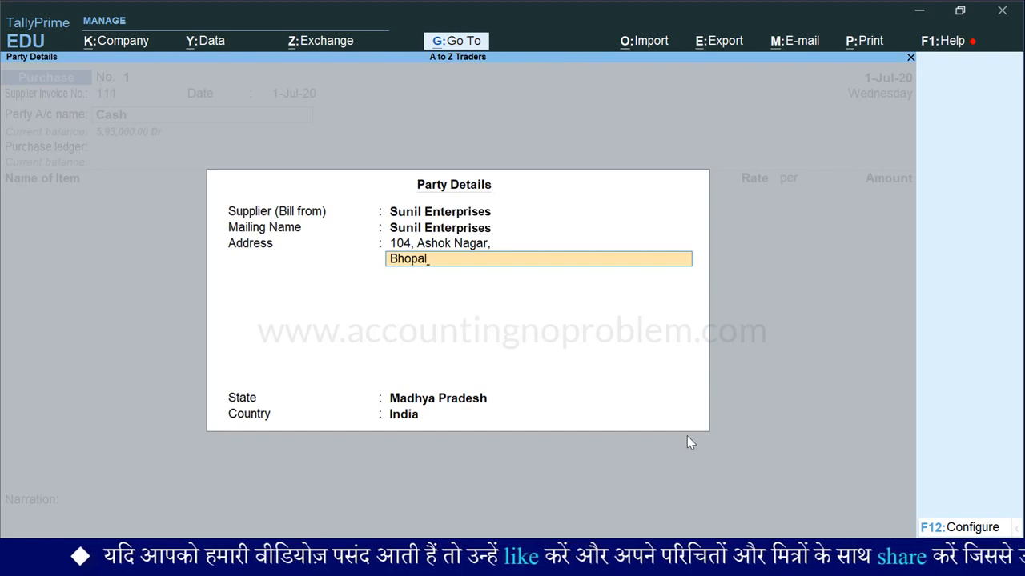
key("Return")
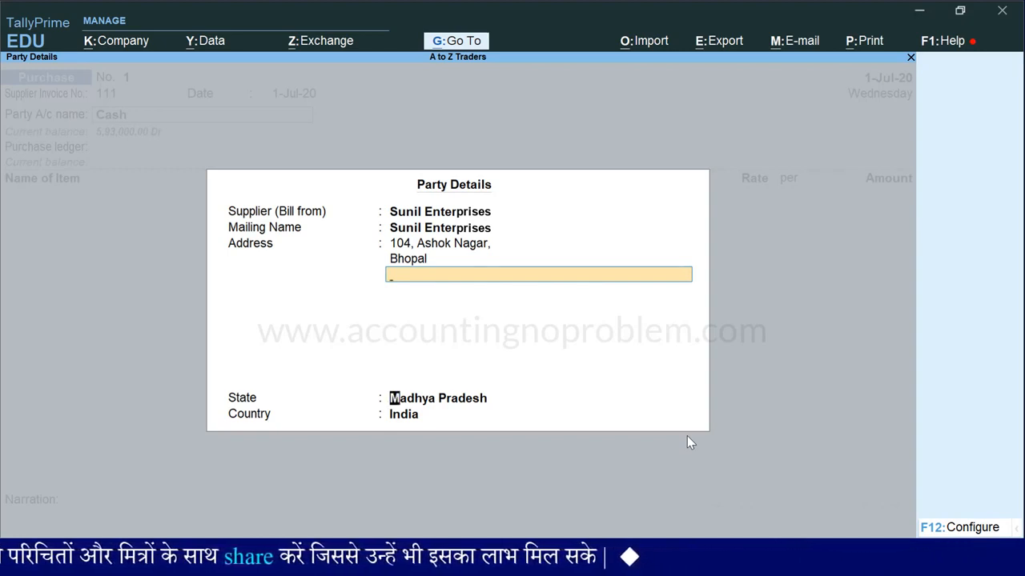
key("Return")
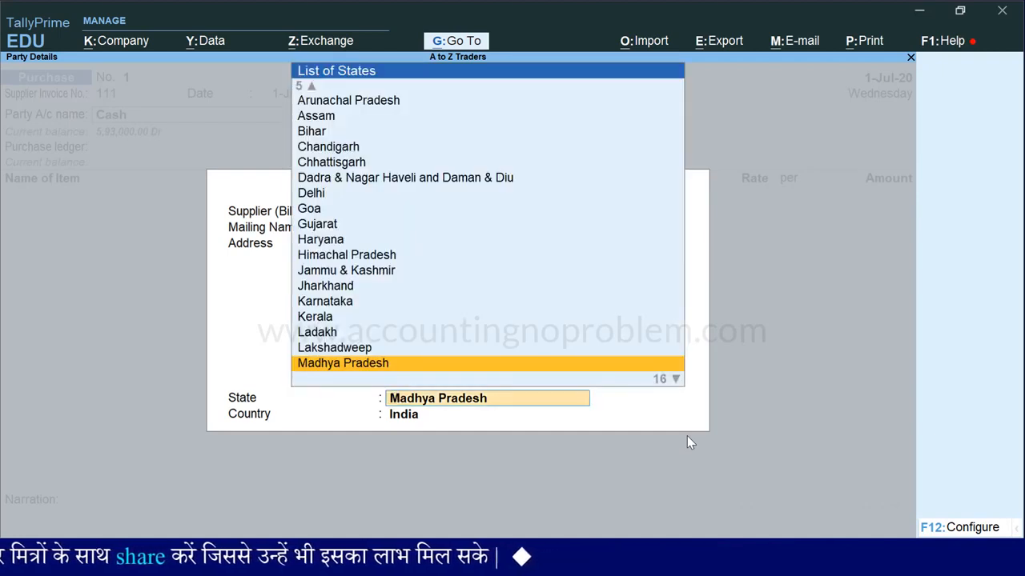
key("Return")
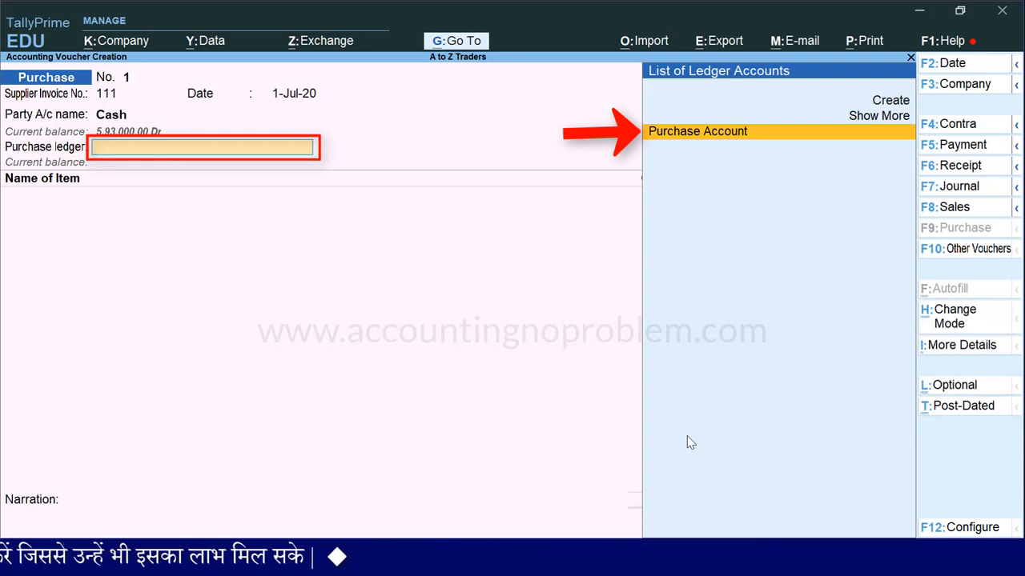
Choose Purchase Account as the purchase ledger and Sony TV 20" as the first stock item
key("Return")
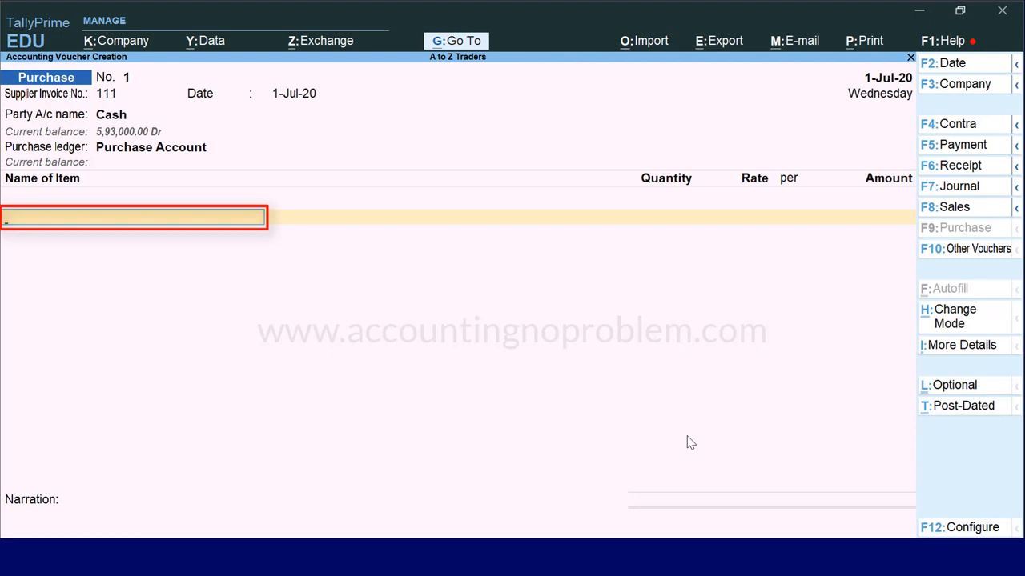
type("S")
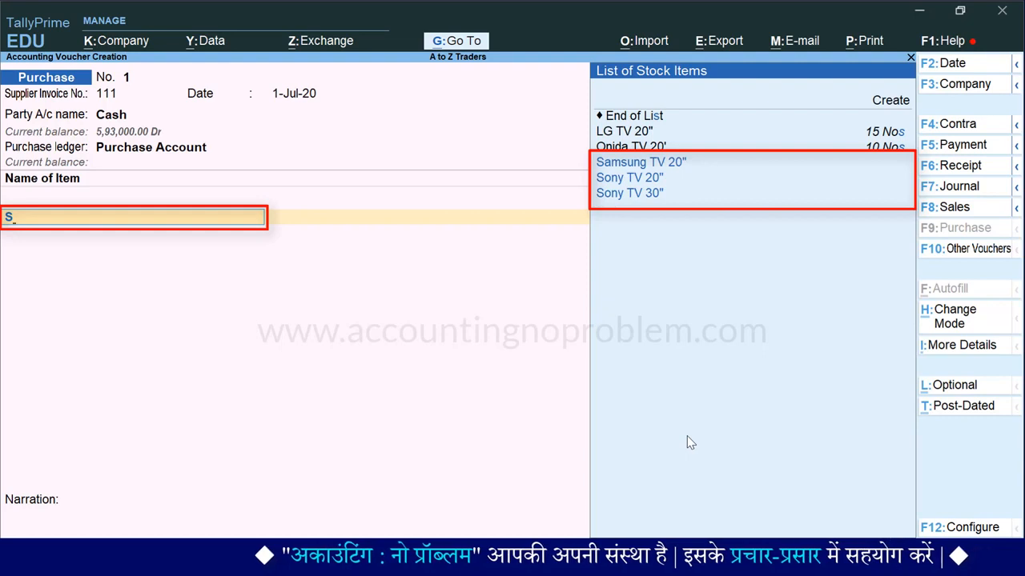
key("Down")
key("Down")
key("Return")
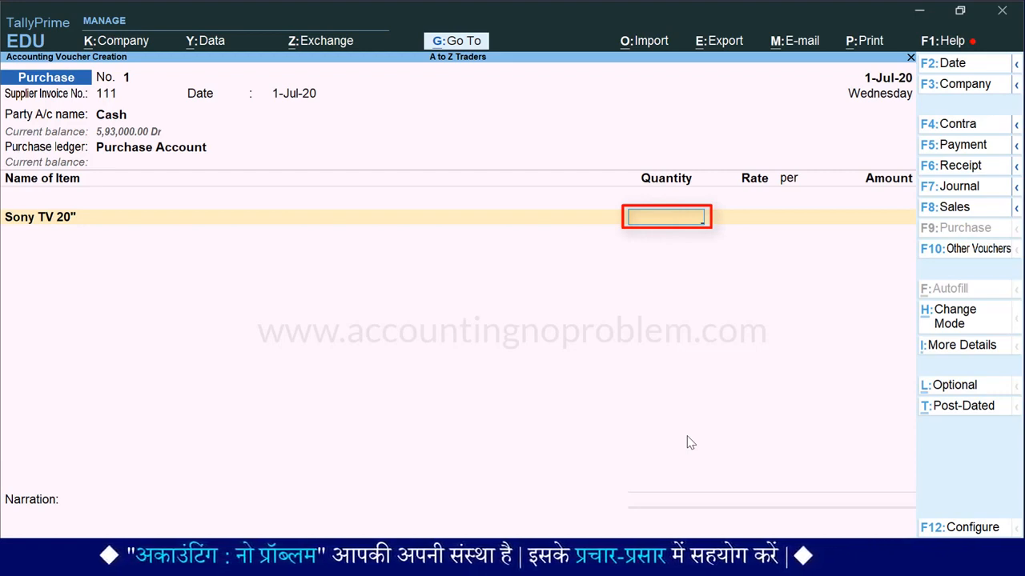
Complete the Sony TV 20" line with a quantity of 10 Nos and a rate of 20,000 per Nos
type("10")
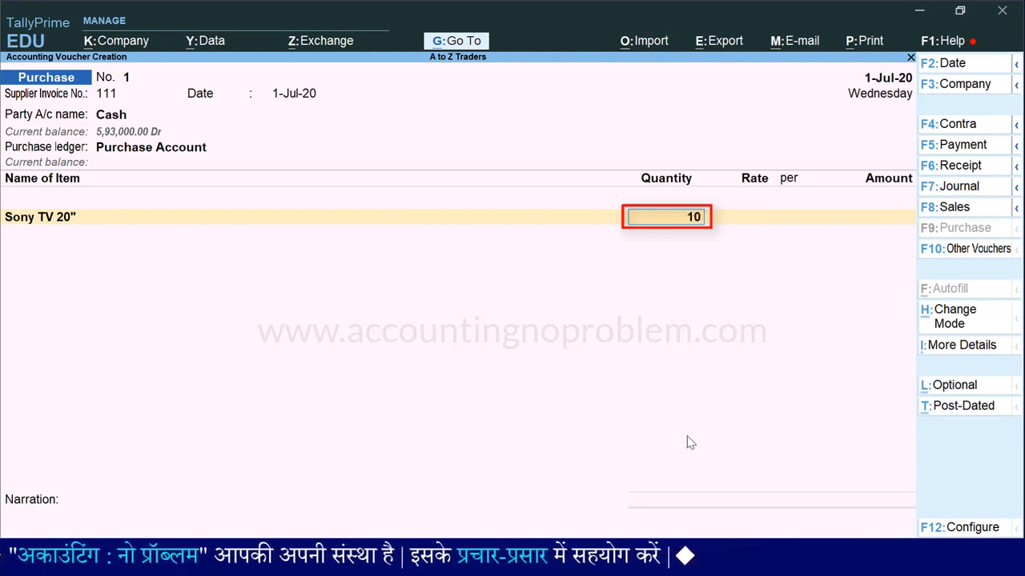
key("Return")
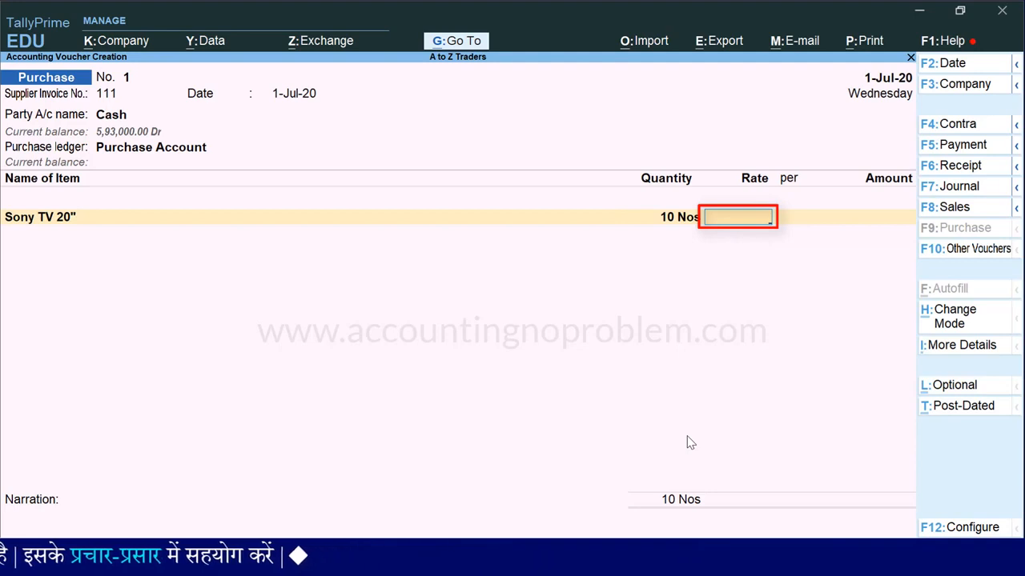
type("20000")
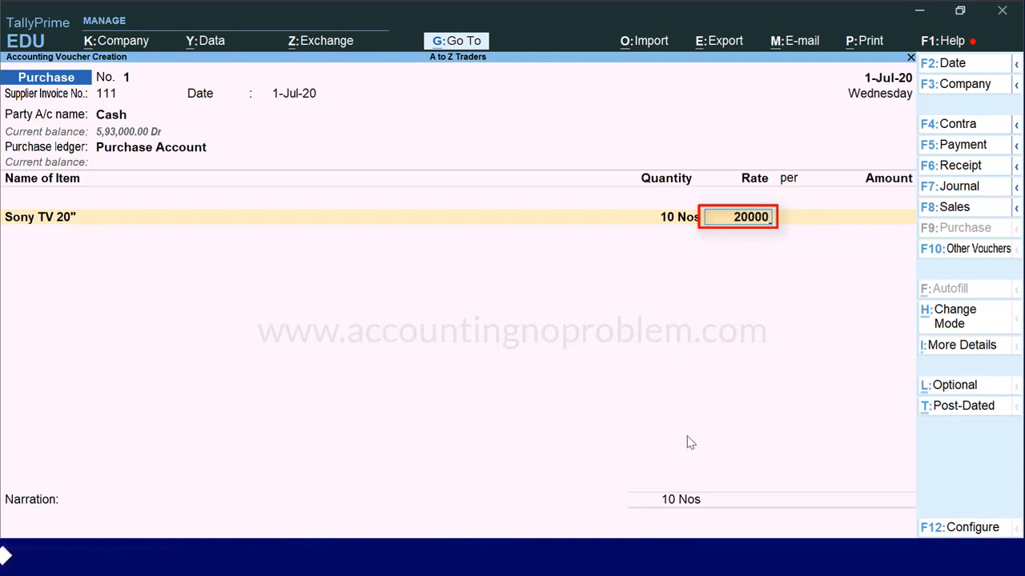
key("Return")
key("Return")
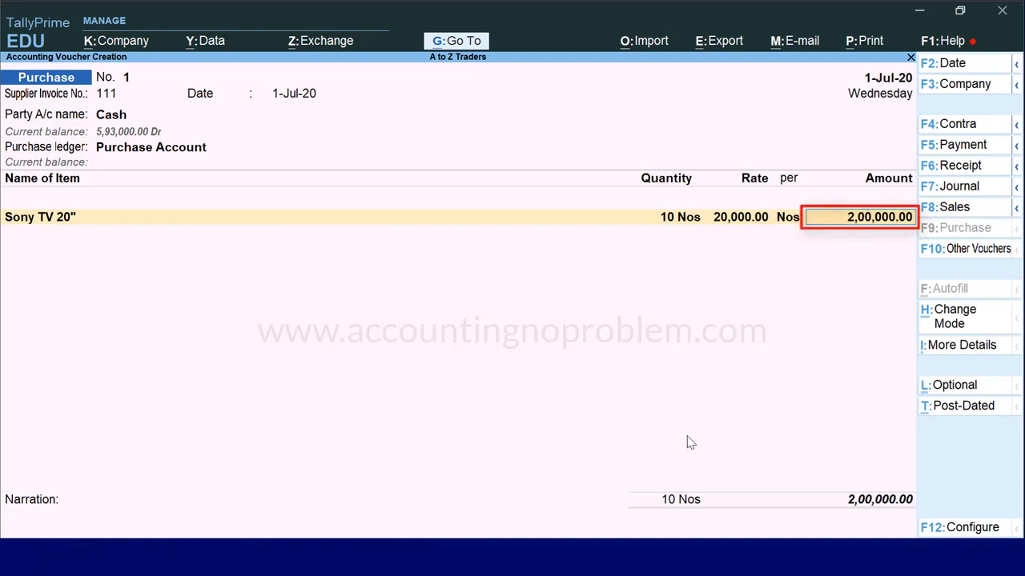
key("Return")
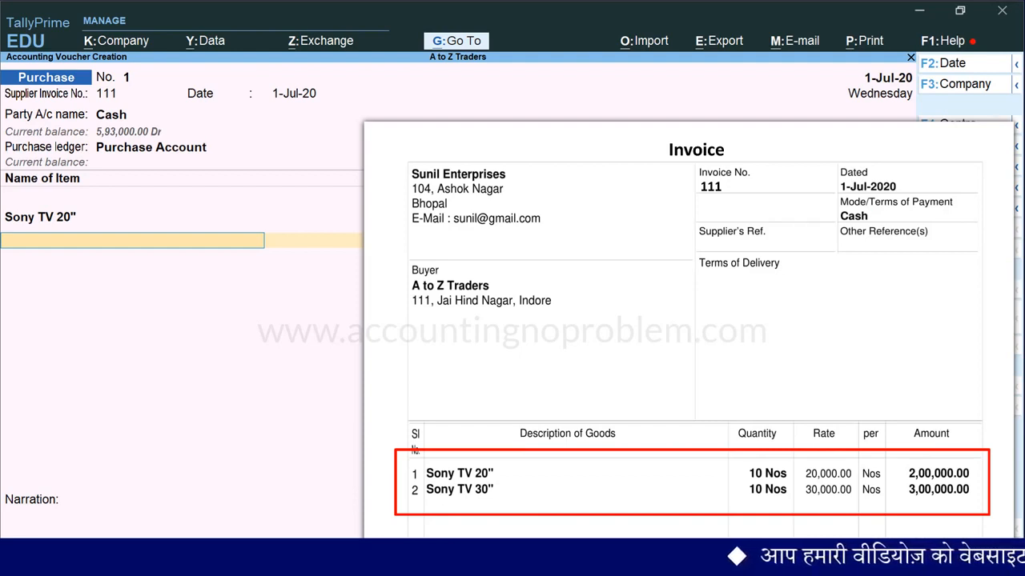
Add Sony TV 30" as the second item with quantity 10 Nos and rate 30,000, and end the item list
type("S")
key("Down")
key("Down")
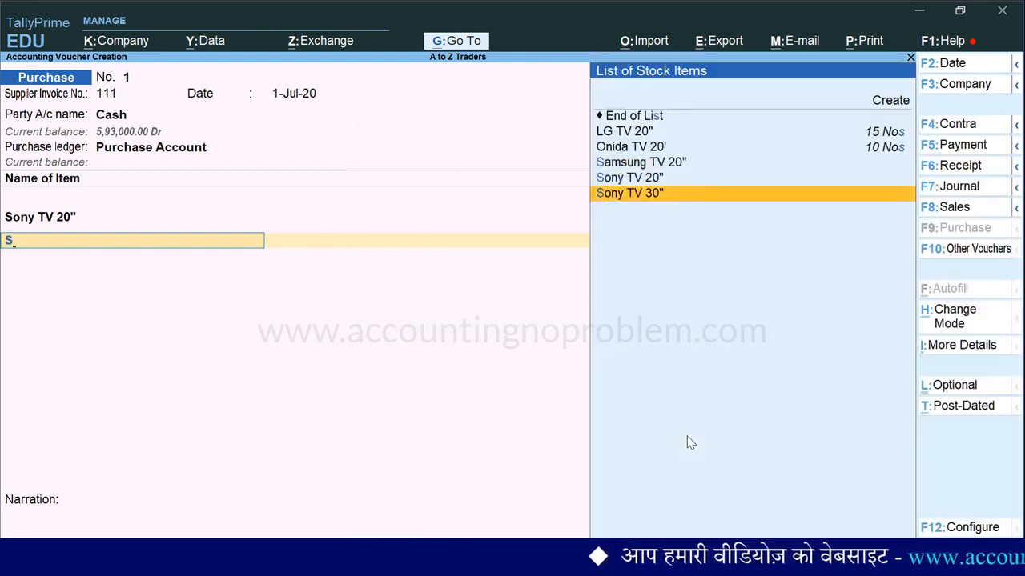
key("Return")
type("10")
key("Return")
type("30000")
key("Return")
key("Return")
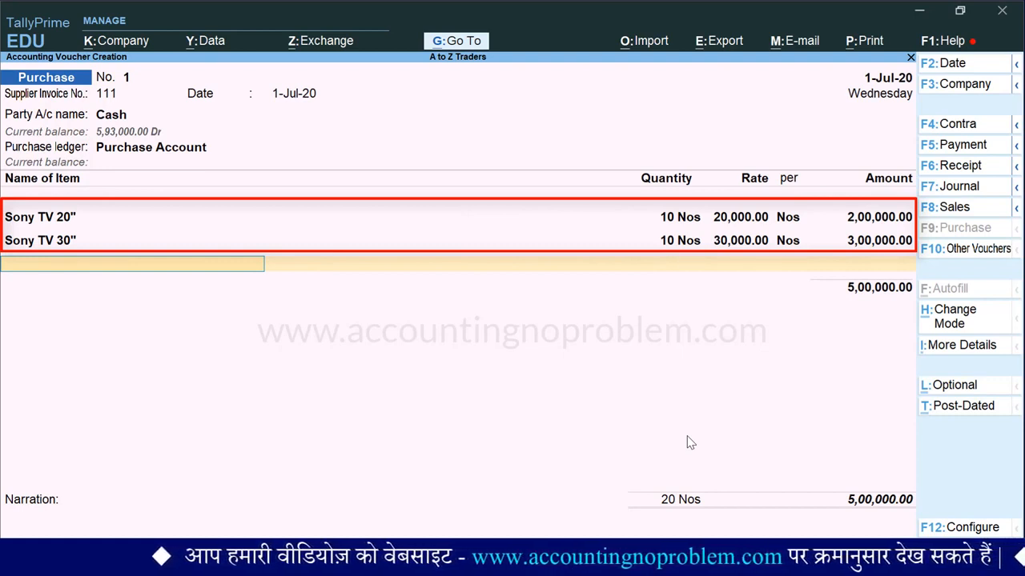
key("Return")
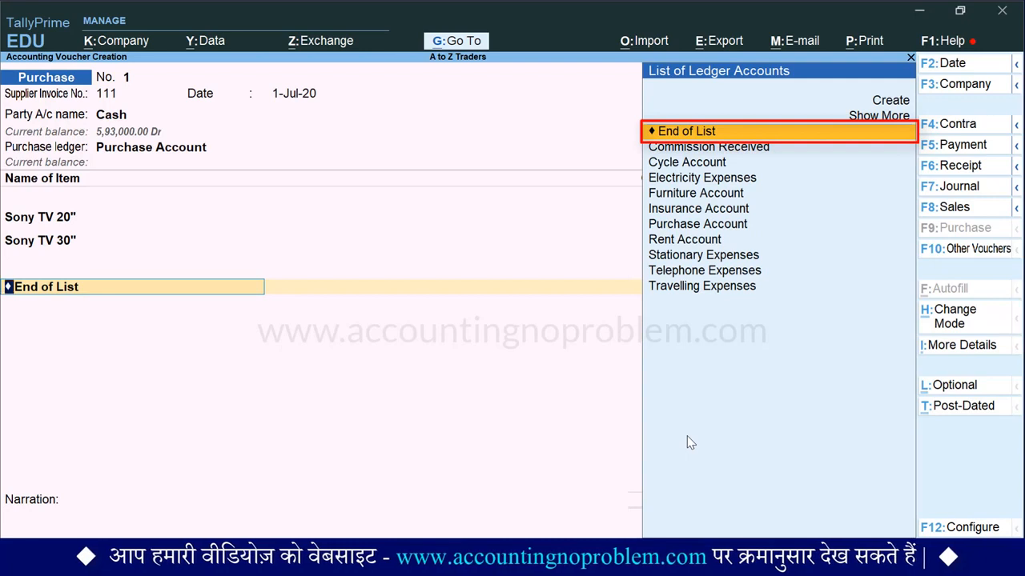
Enter the narration "Being goods purchased from M/s Sunil Enterprises in cash." and save the purchase voucher
key("Return")
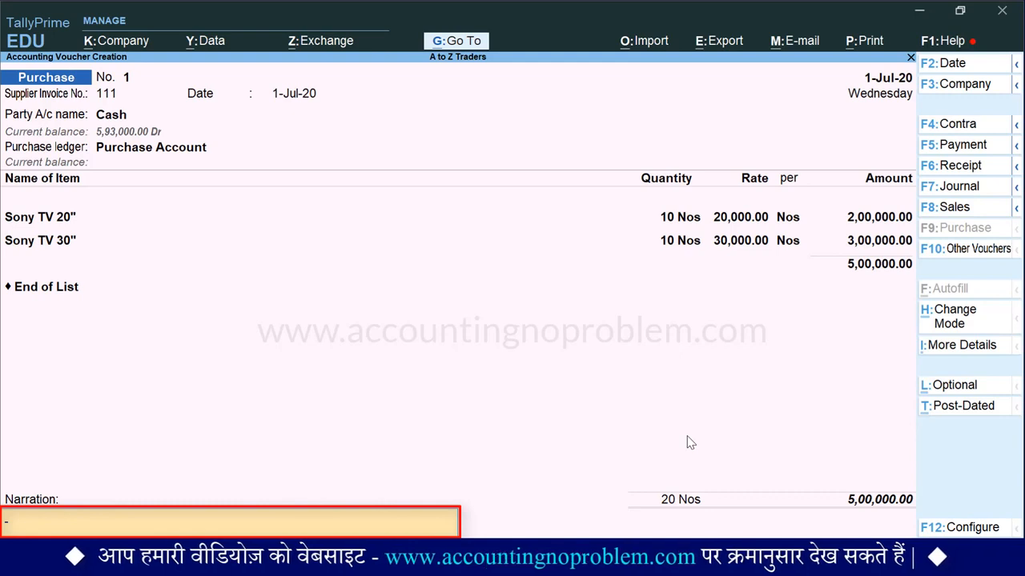
type("Being goods purchased from M/s Sunil  Enterprises in cash.")
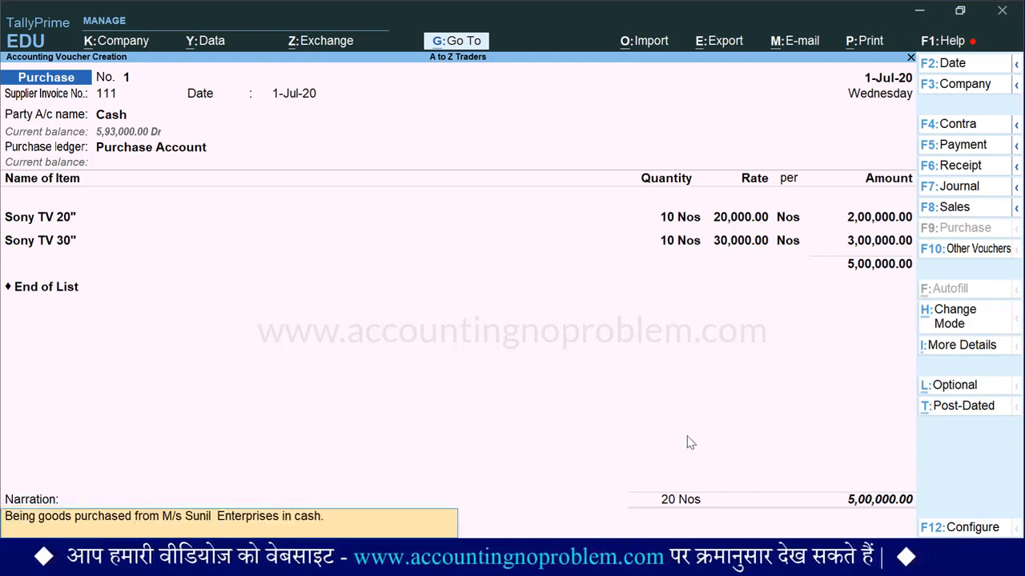
key("Return")
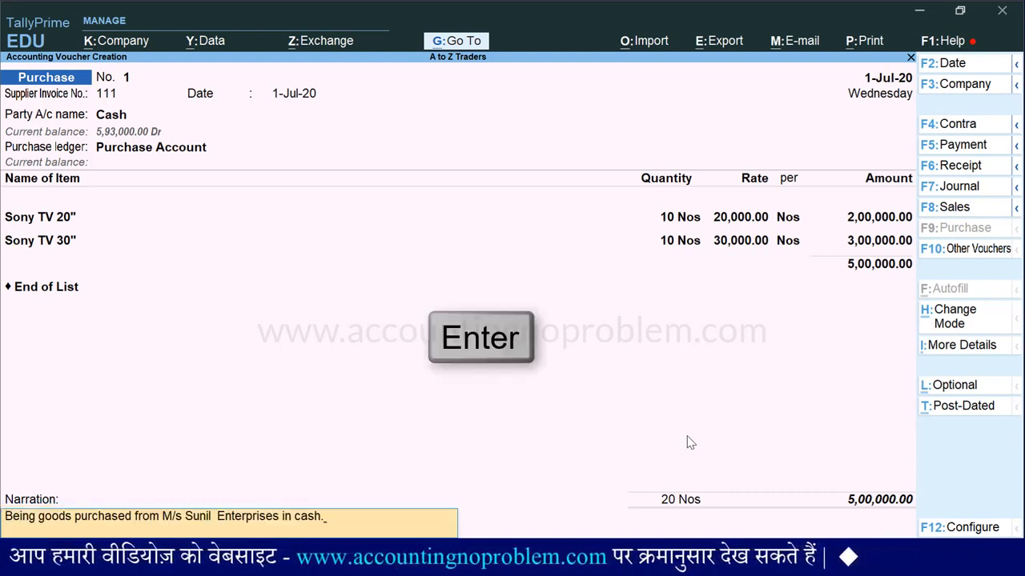
key("Return")
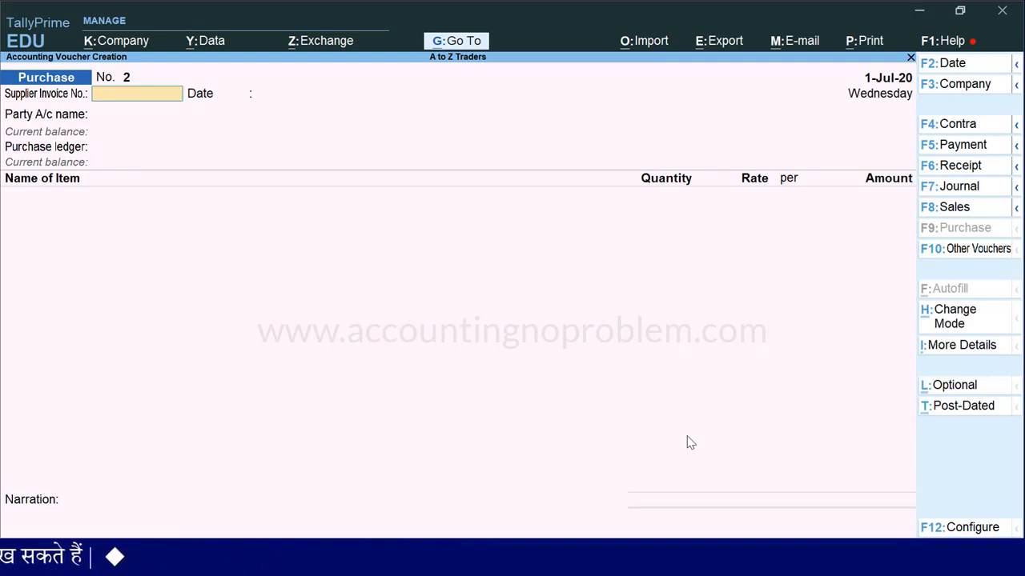
Reopen the saved purchase voucher No. 1 and show the print preview of its invoice
key("Page_Up")
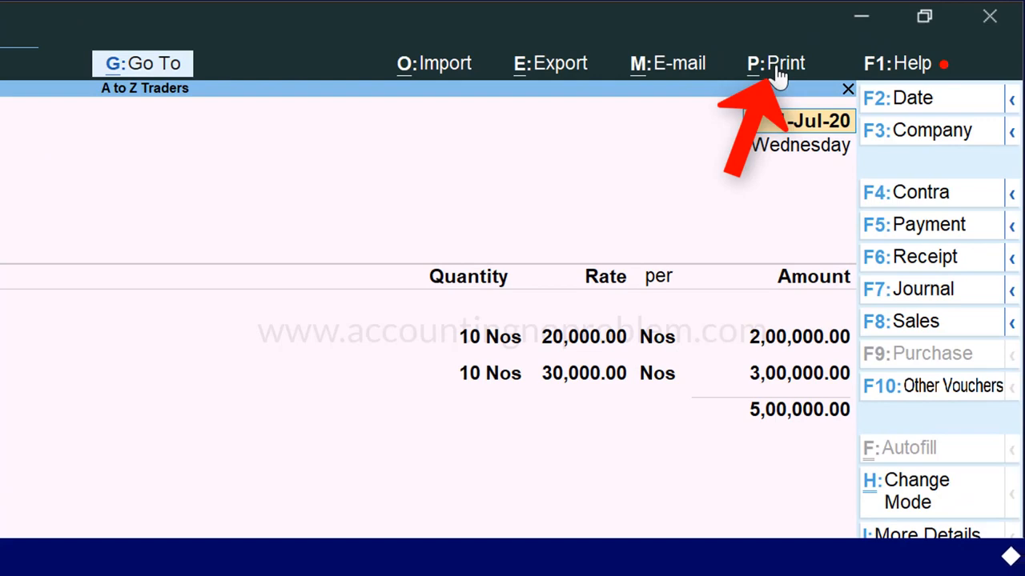
key("alt+p")
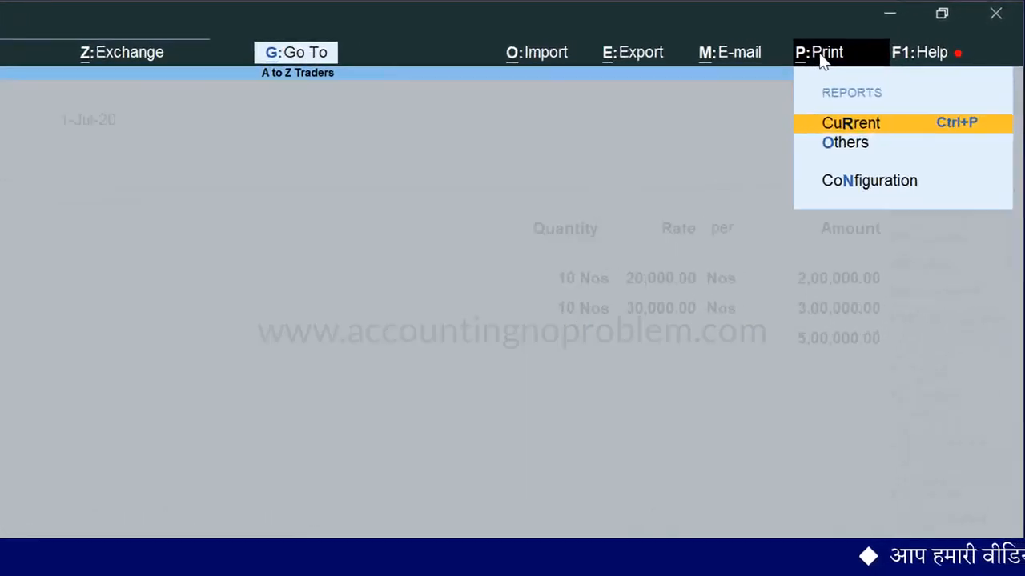
key("r")
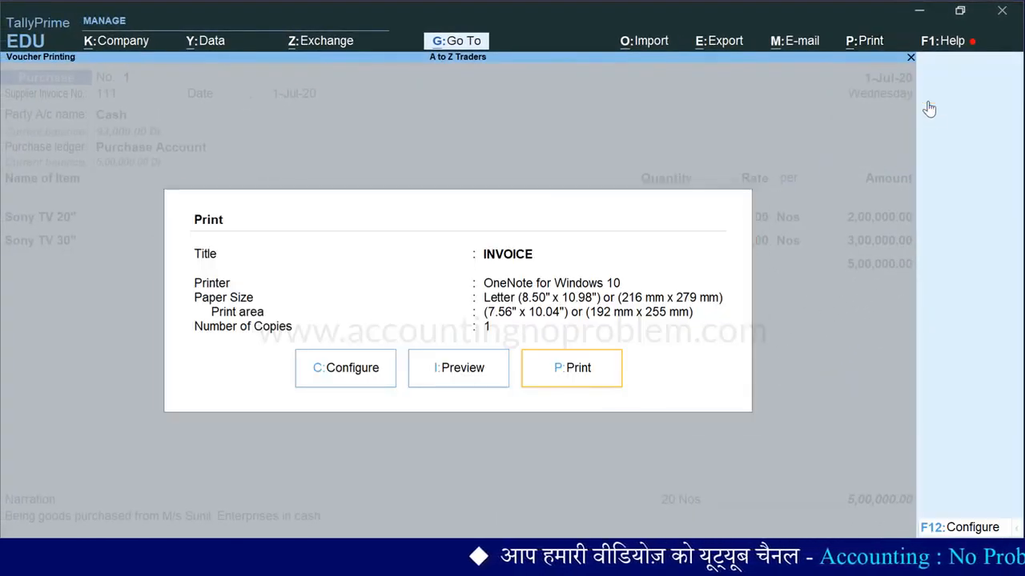
key("Escape")
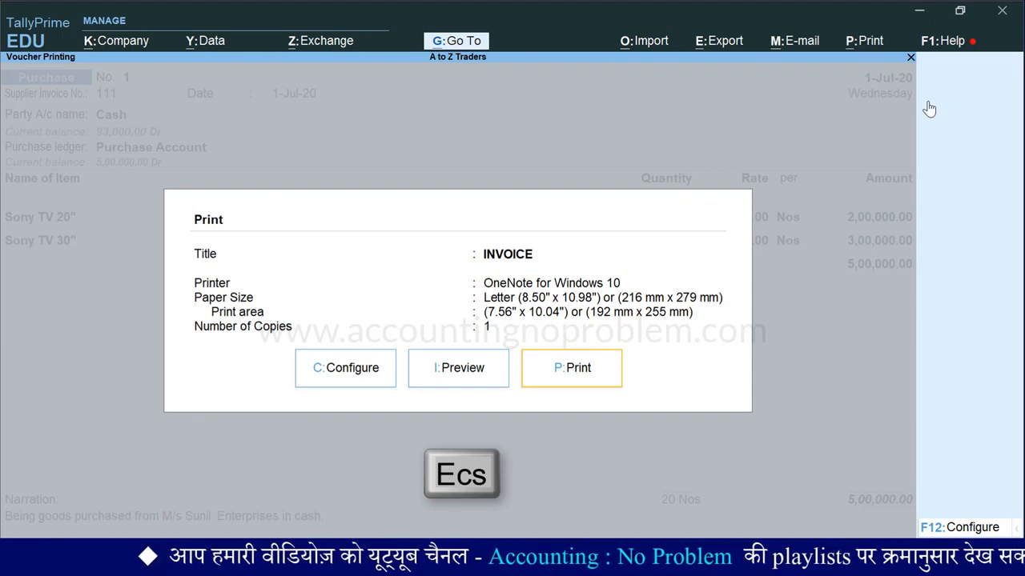
key("ctrl+p")
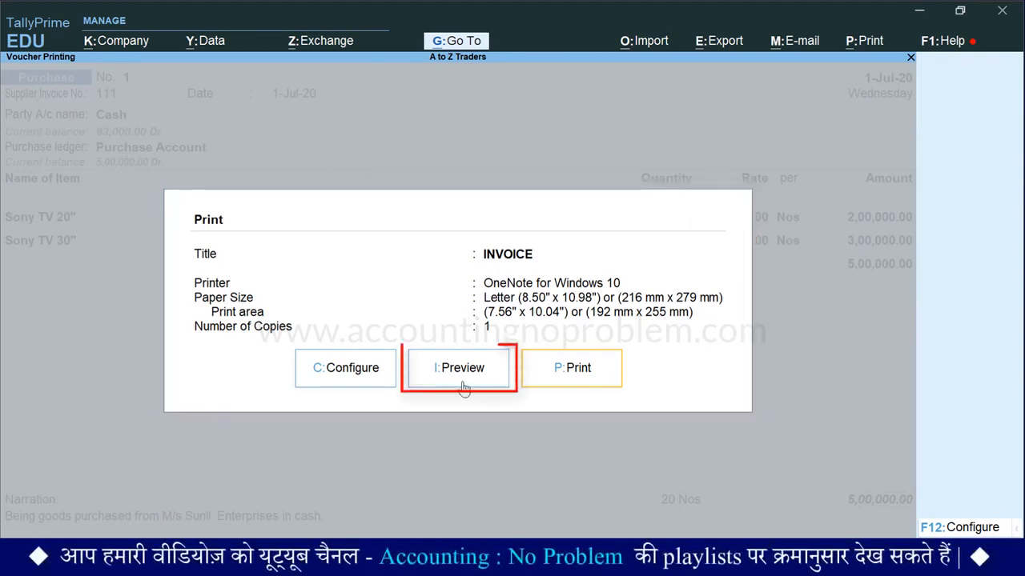
key("i")
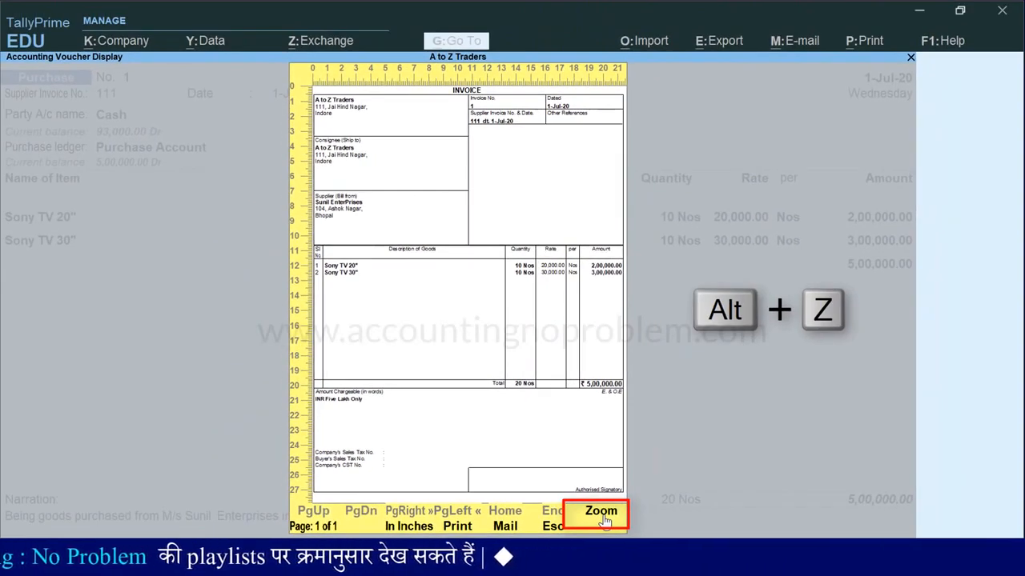
Zoom in on the invoice preview to check it, and close it and the voucher to return to a blank purchase voucher
left_click(603, 518)
mouse_move(911, 75)
left_mouse_down()
mouse_move(917, 354)
mouse_move(926, 49)
left_mouse_up()
key("Escape")
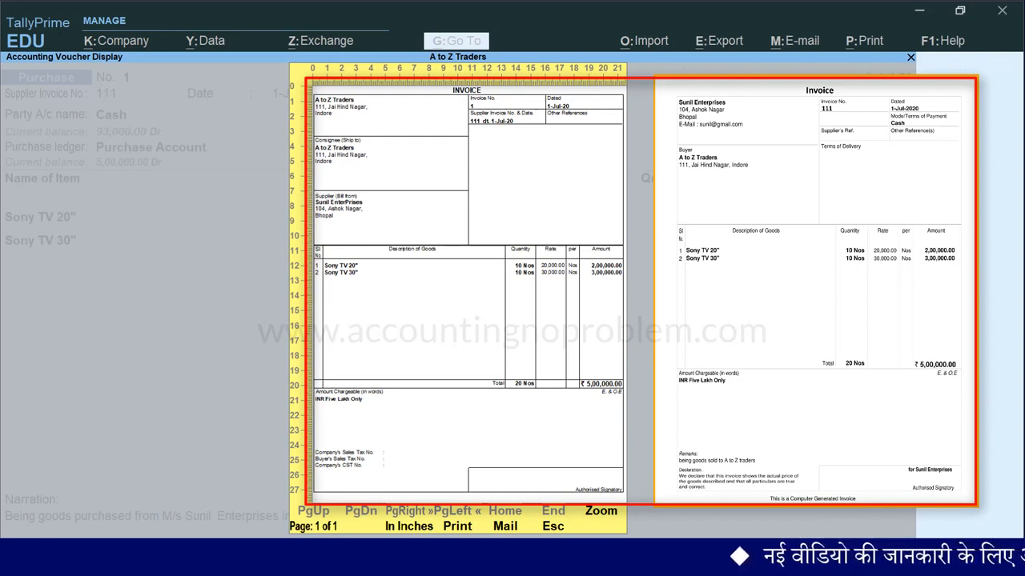
key("Escape")
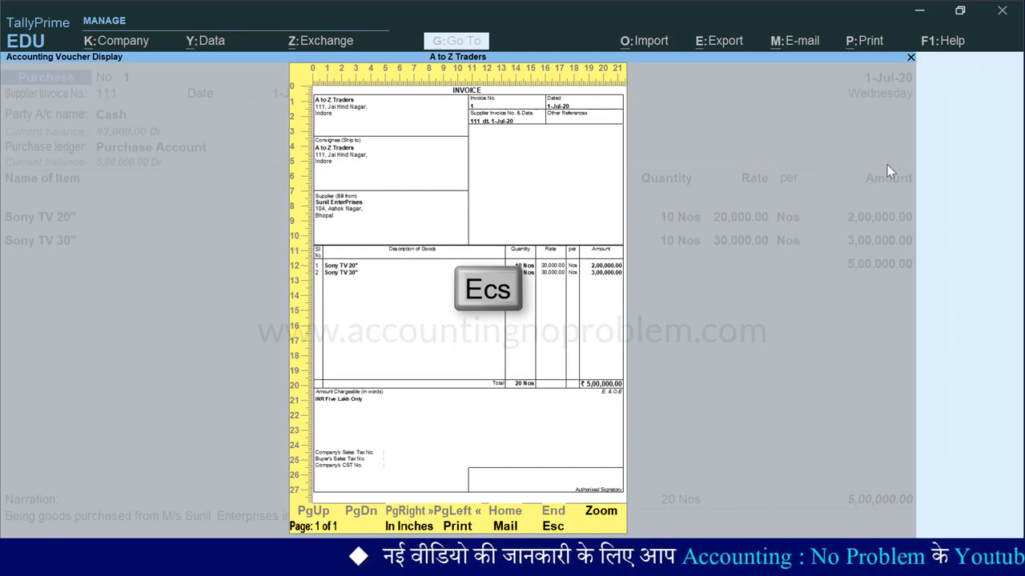
key("Escape")
key("Escape")
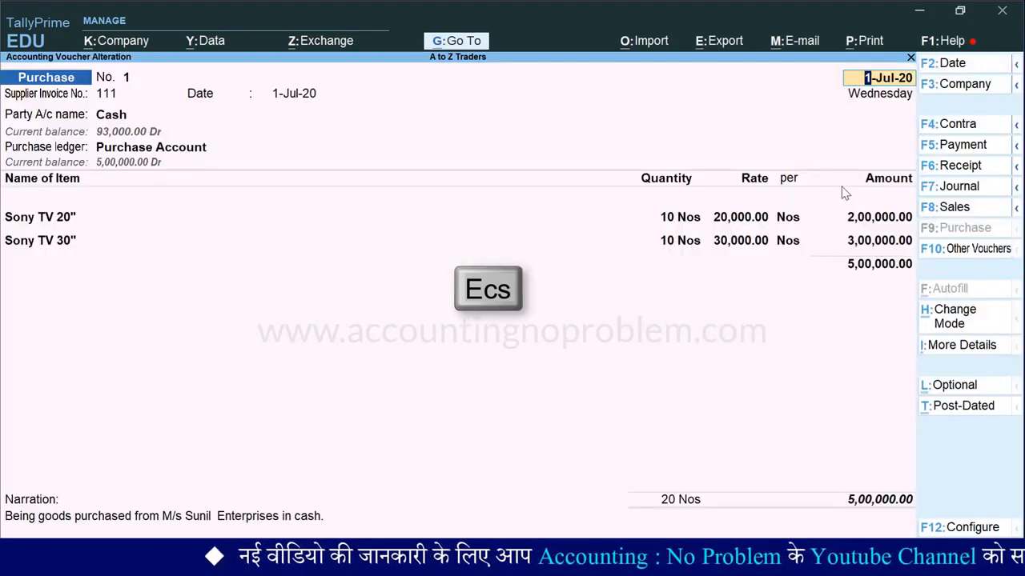
key("Escape")
key("y")
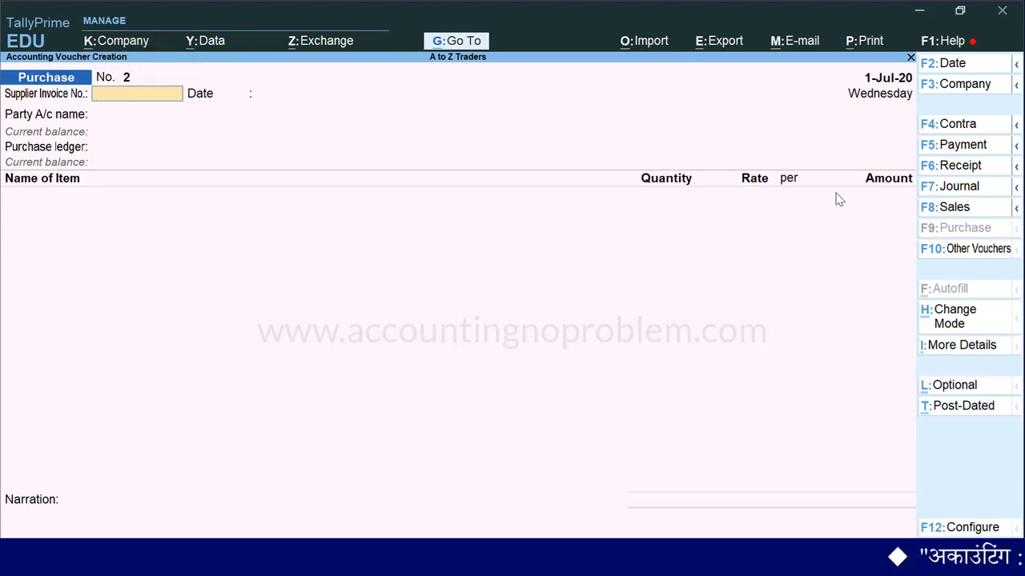
Set the new purchase voucher's date to 2-7-2020 and enter supplier invoice number 310 dated 2-Jul-20
key("F2")
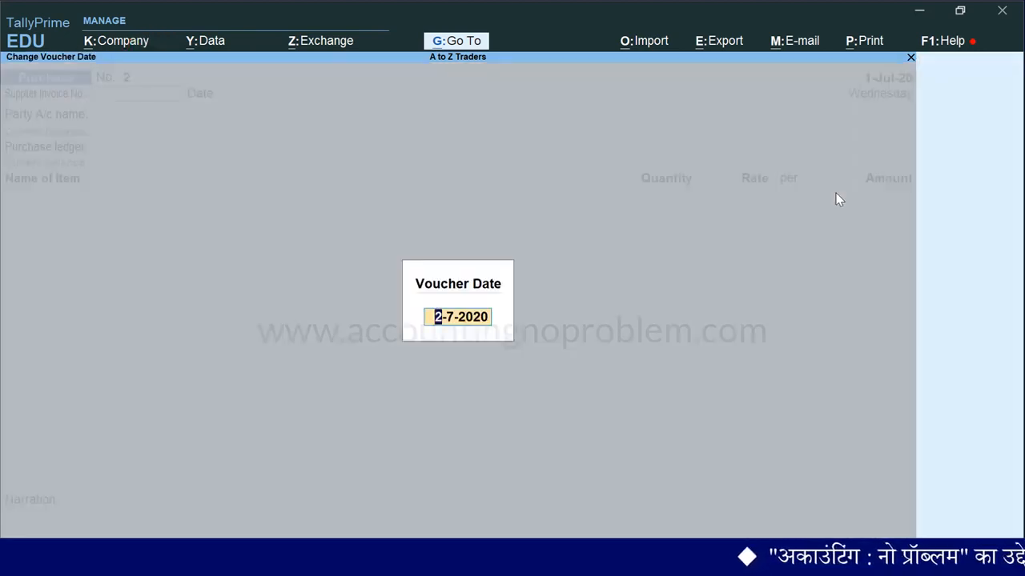
type("2.7")
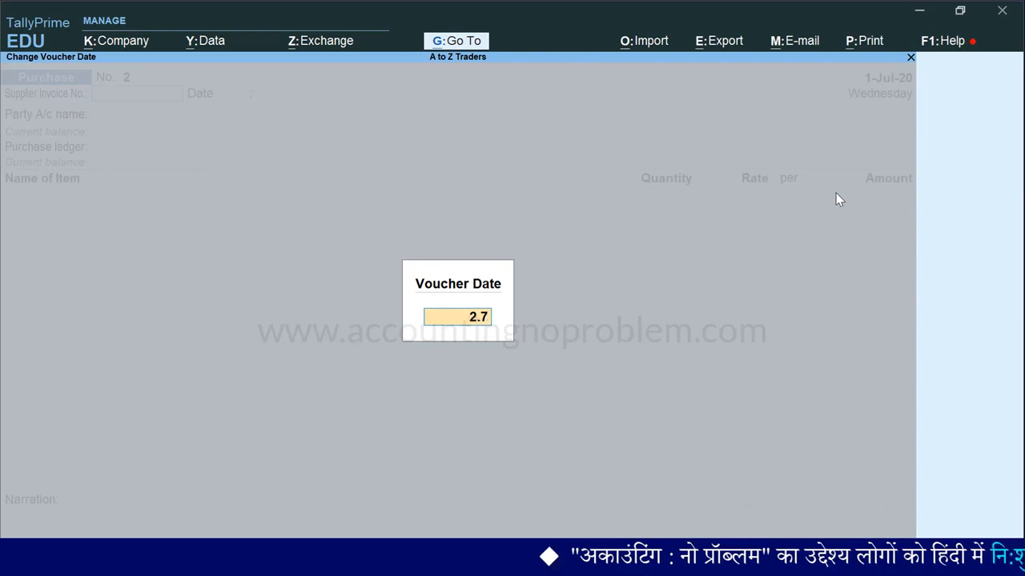
key("Return")
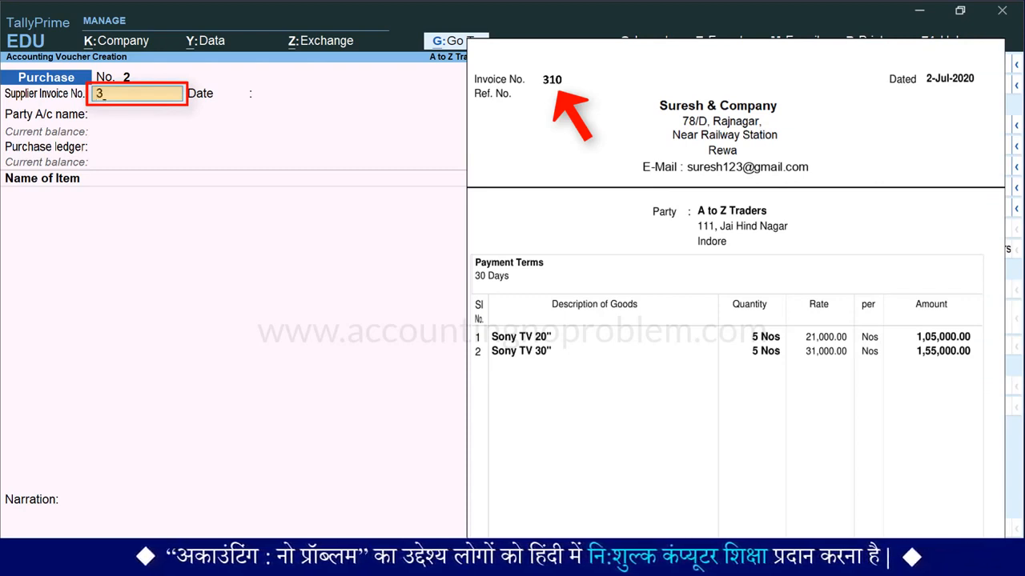
key("Return")
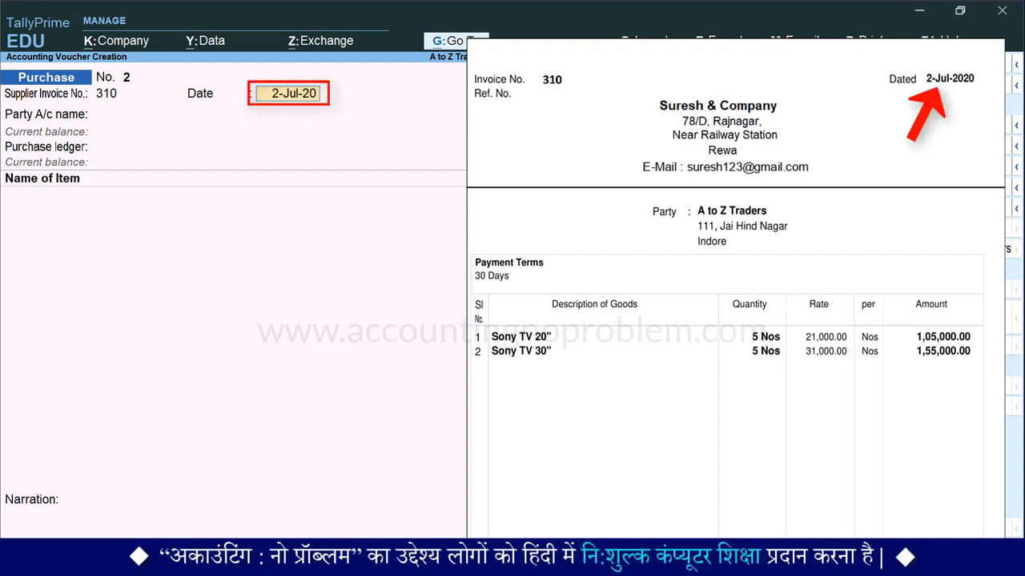
key("Return")
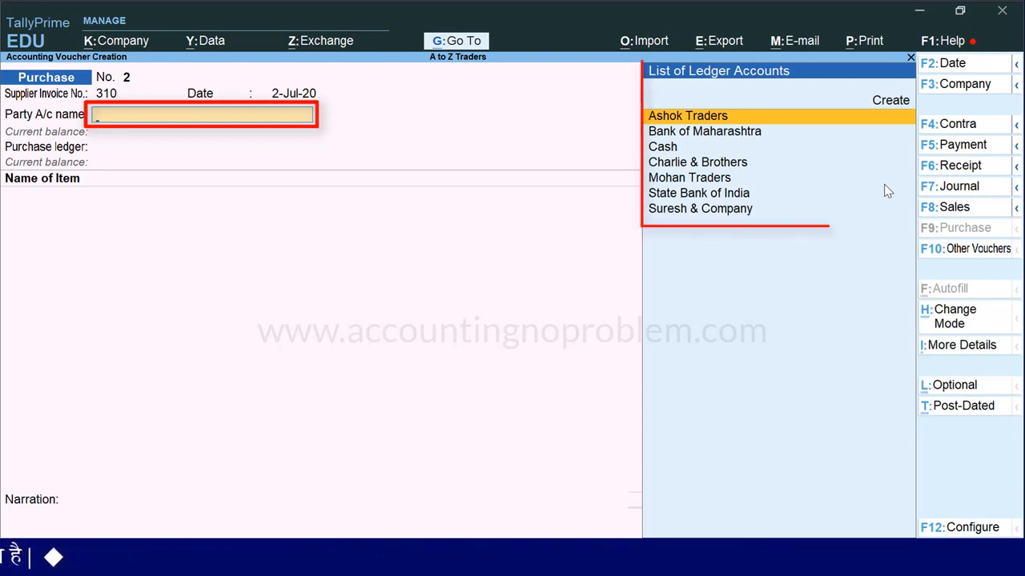
Choose Suresh & Company as the party account
key("Down")
key("Down")
key("Down")
key("Down")
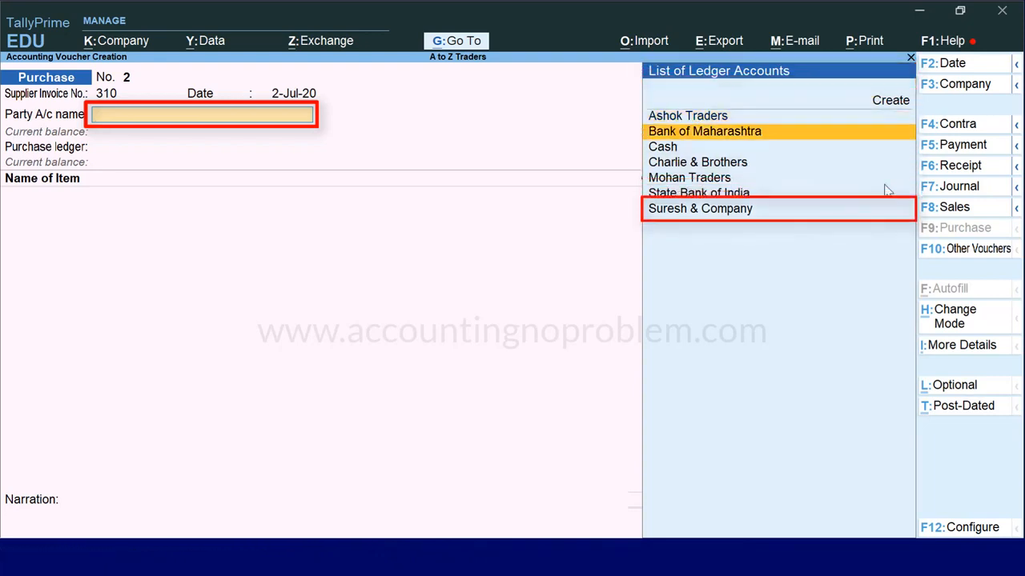
key("Down")
key("Down")
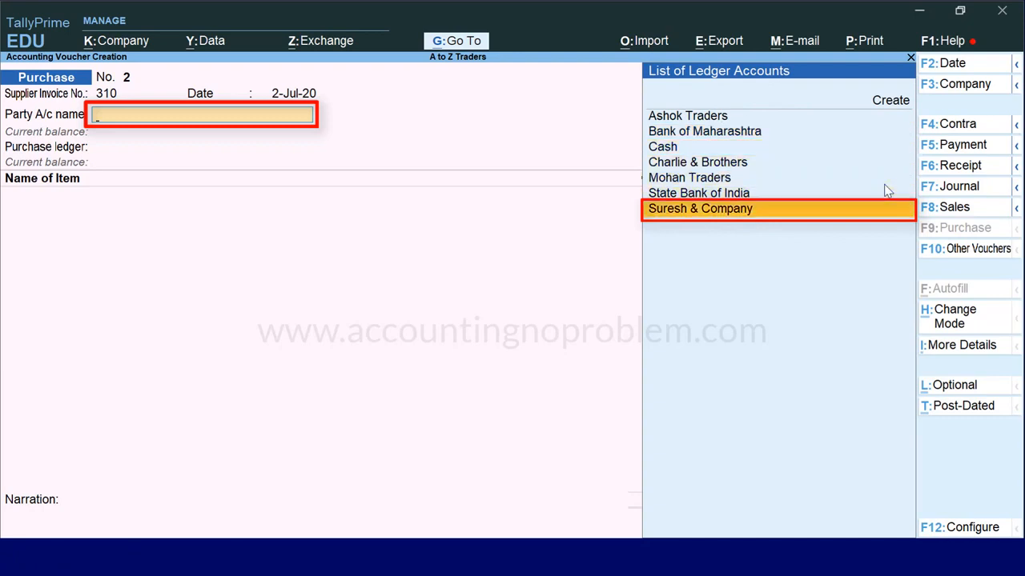
key("Return")
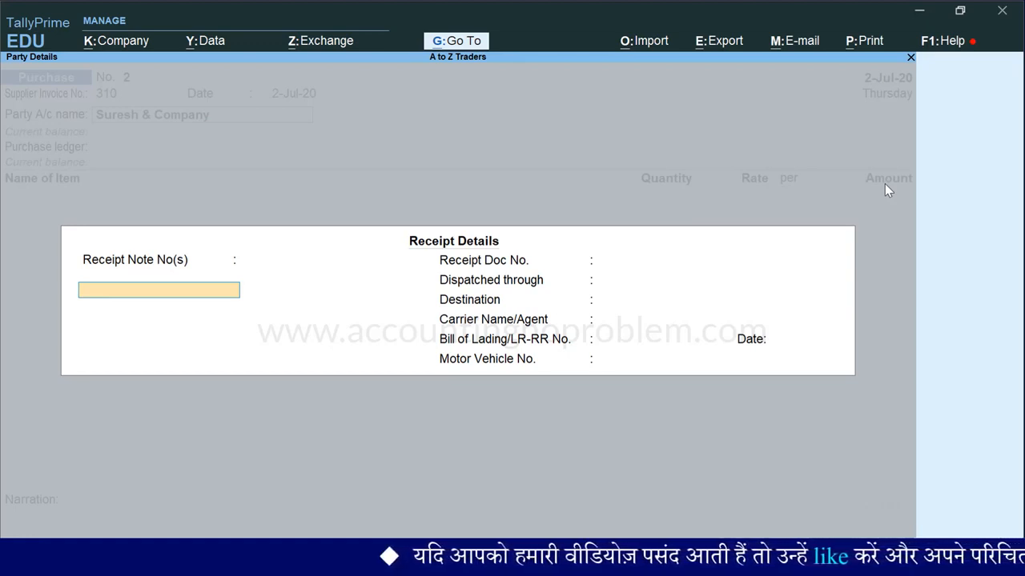
Return to the party account field, alter the Suresh & Company ledger to be under Sundry Creditors, and save it
key("BackSpace")
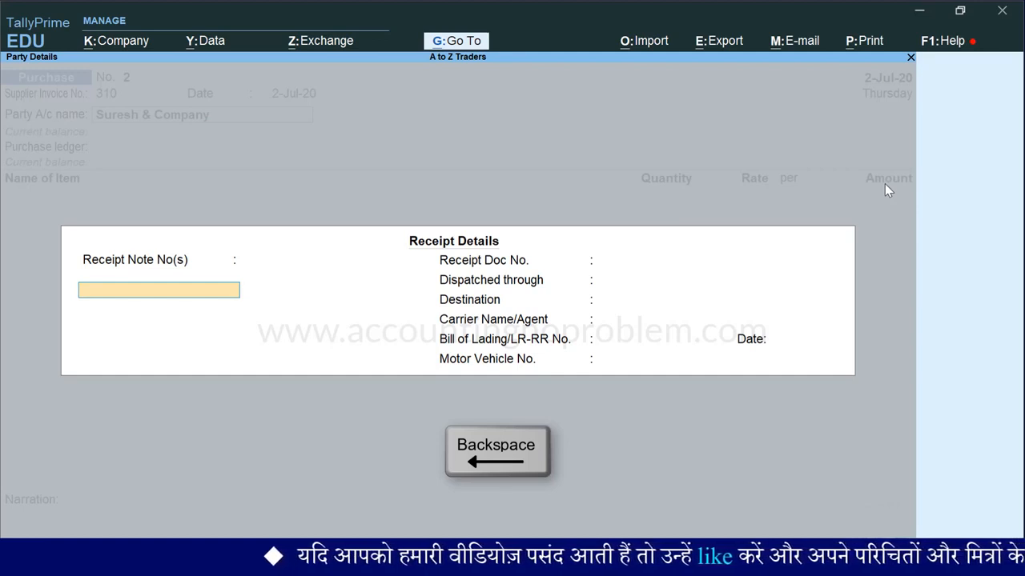
key("BackSpace")
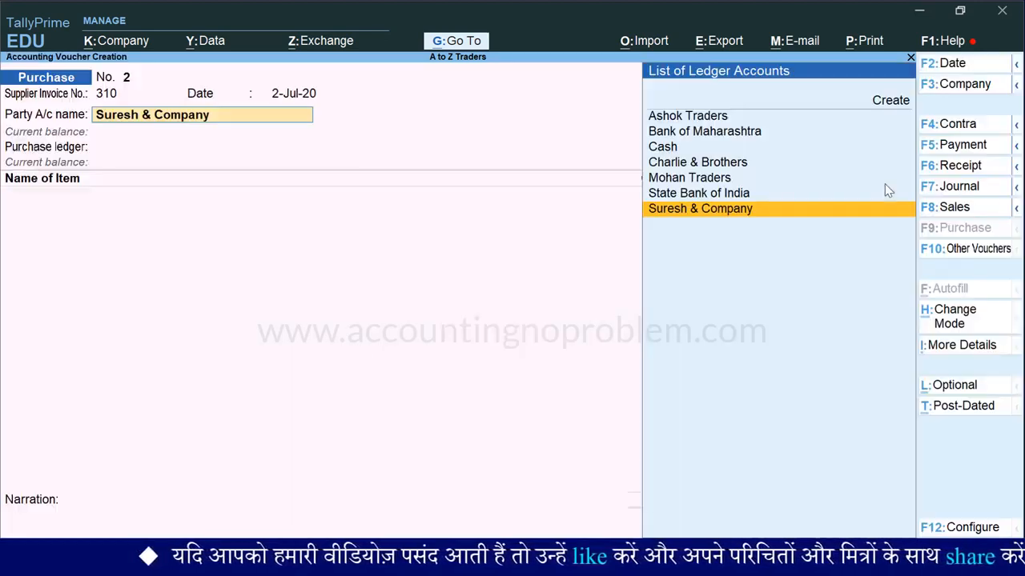
key("ctrl+Return")
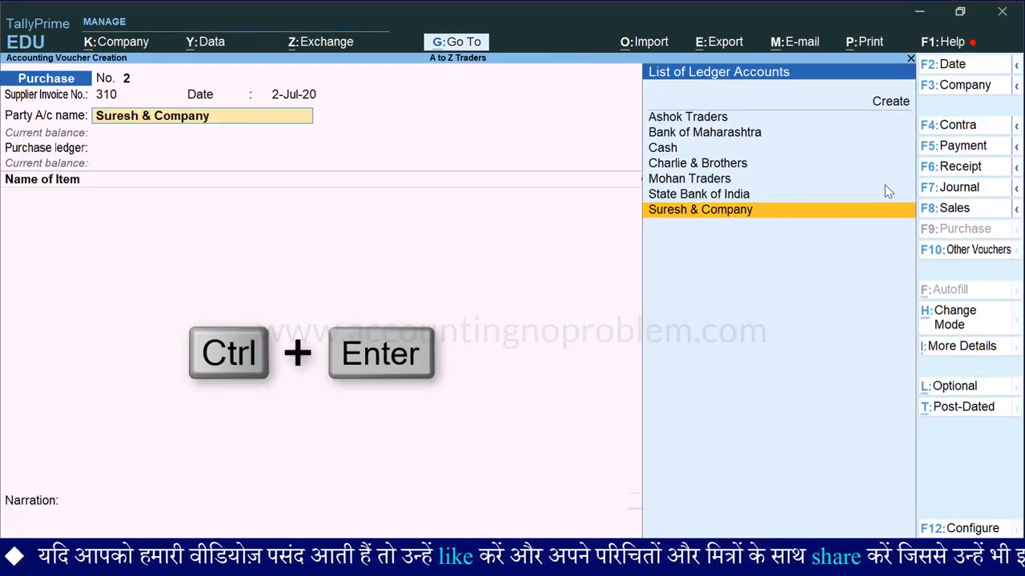
key("ctrl+Return")
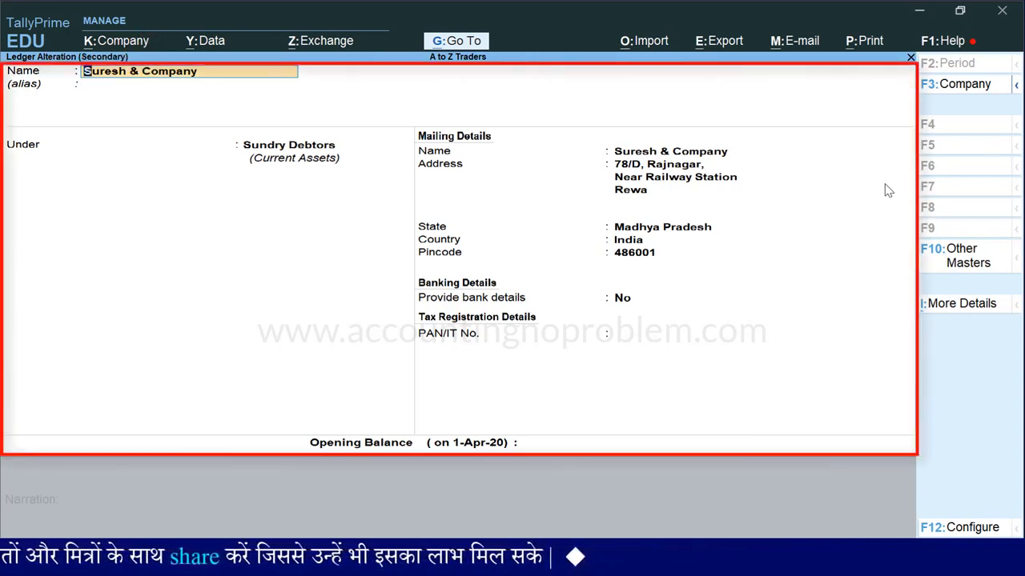
key("Return")
key("Return")
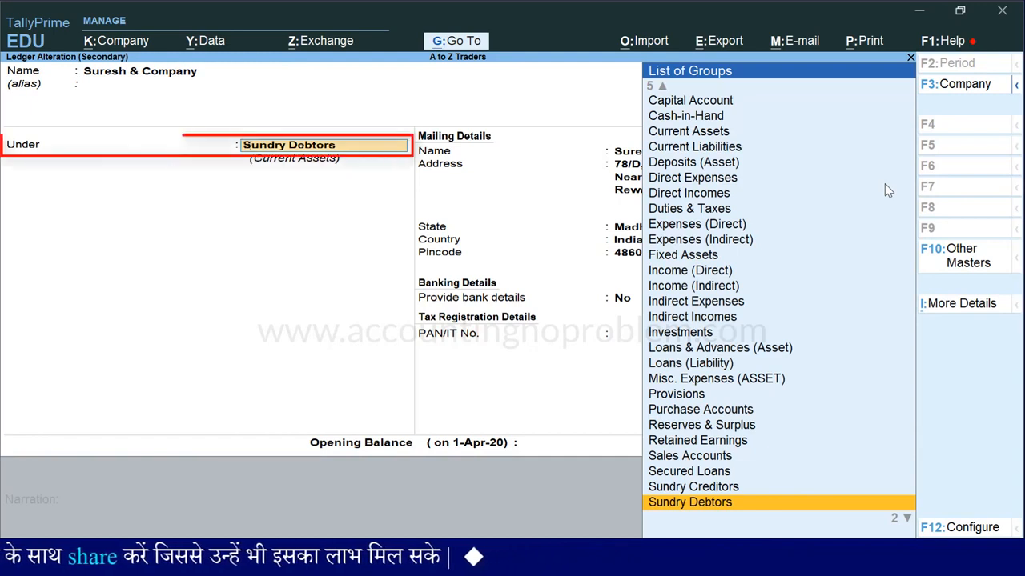
key("Up")
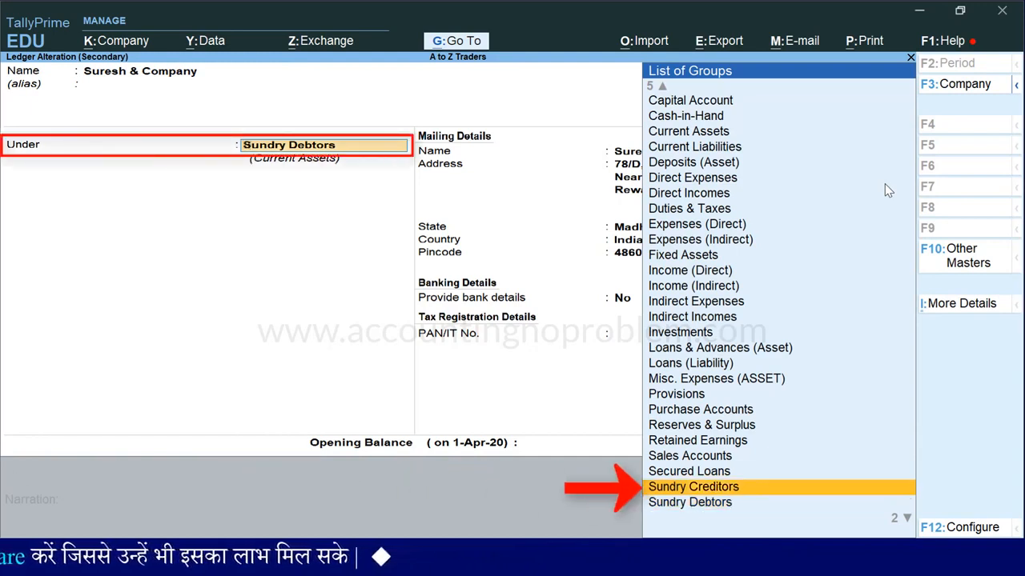
key("Return")
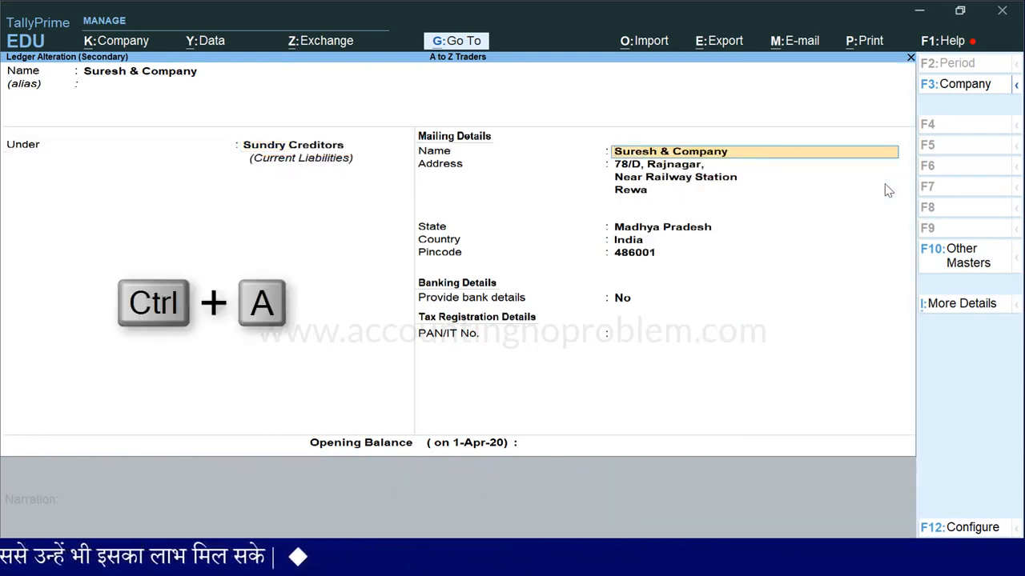
key("ctrl+a")
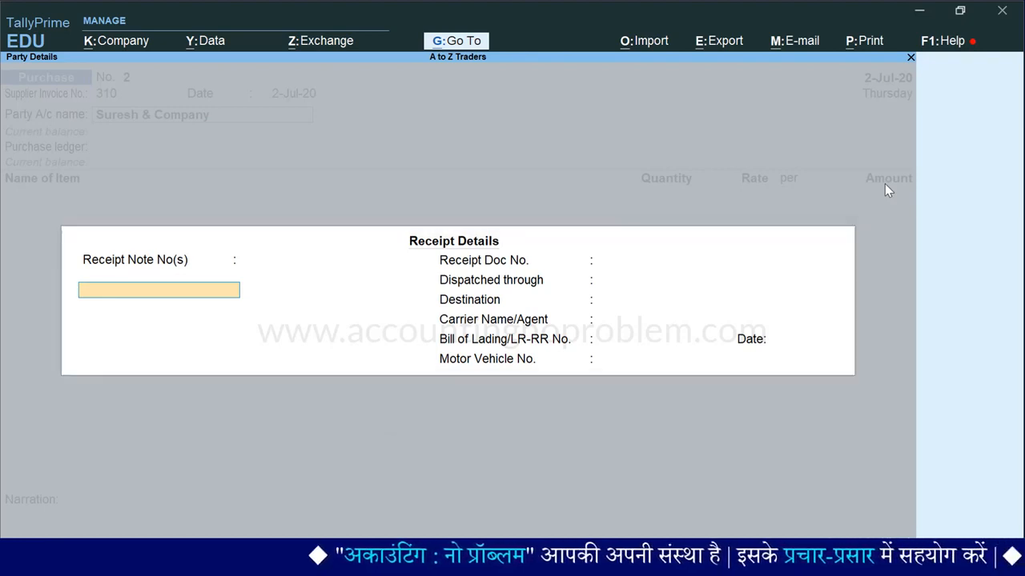
Leave the receipt details blank and accept the party details for Suresh & Company as filled in
key("ctrl+a")
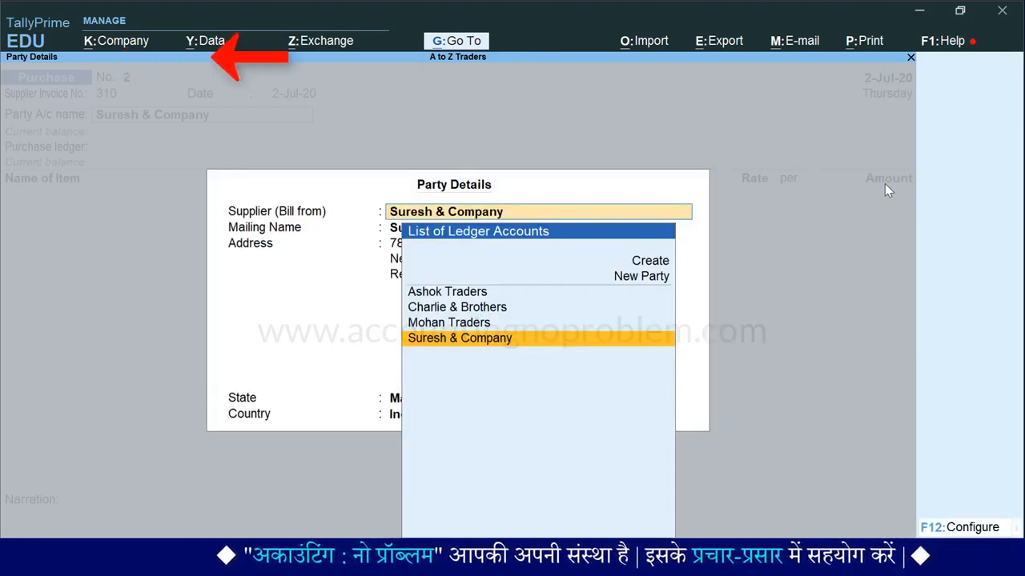
key("Return")
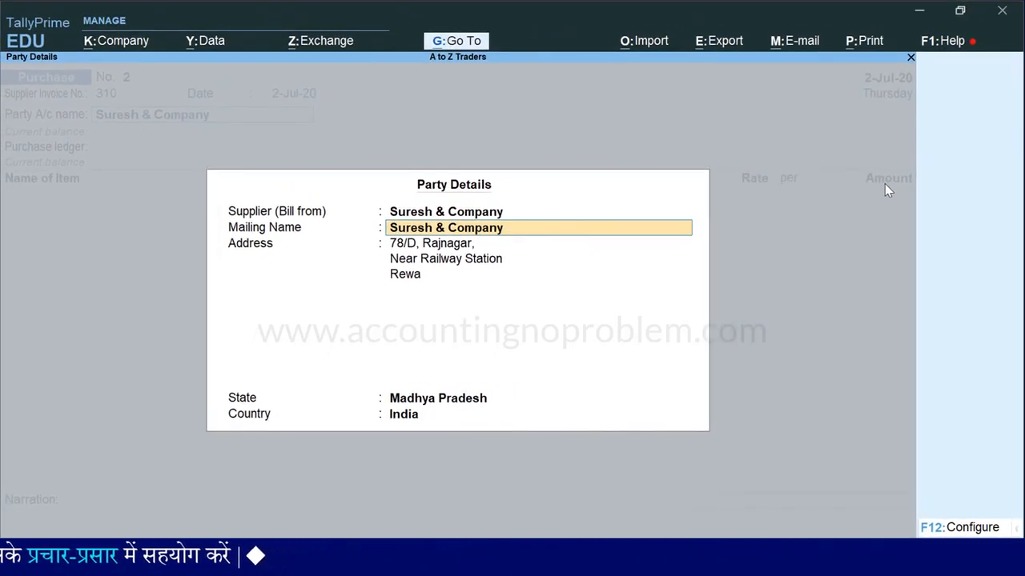
key("Return")
key("Return")
key("Return")
key("Return")
key("Return")
key("Return")
key("Return")
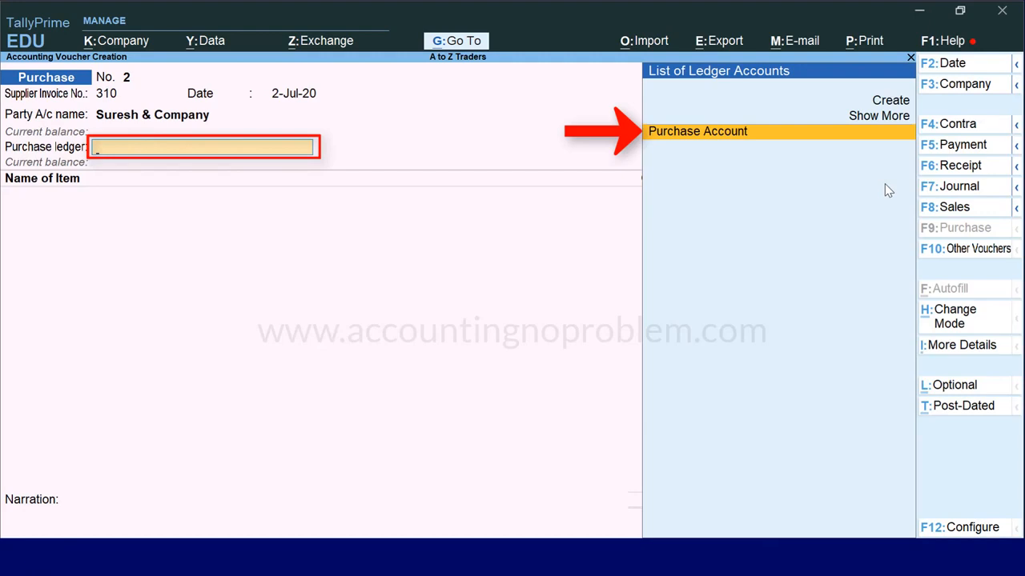
Select Purchase Account as the purchase ledger and add Sony TV 20" as the first item
key("Return")
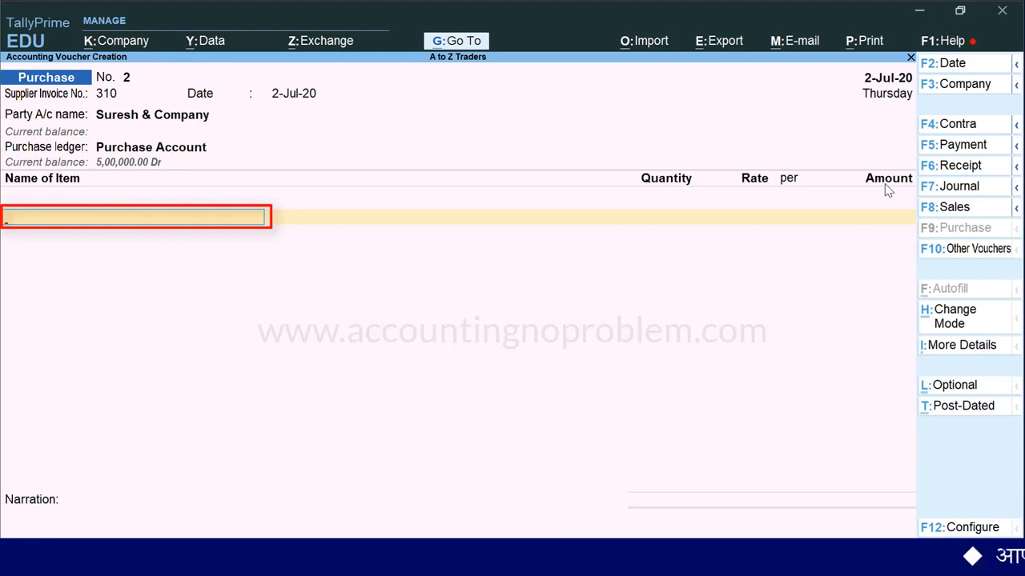
key("space")
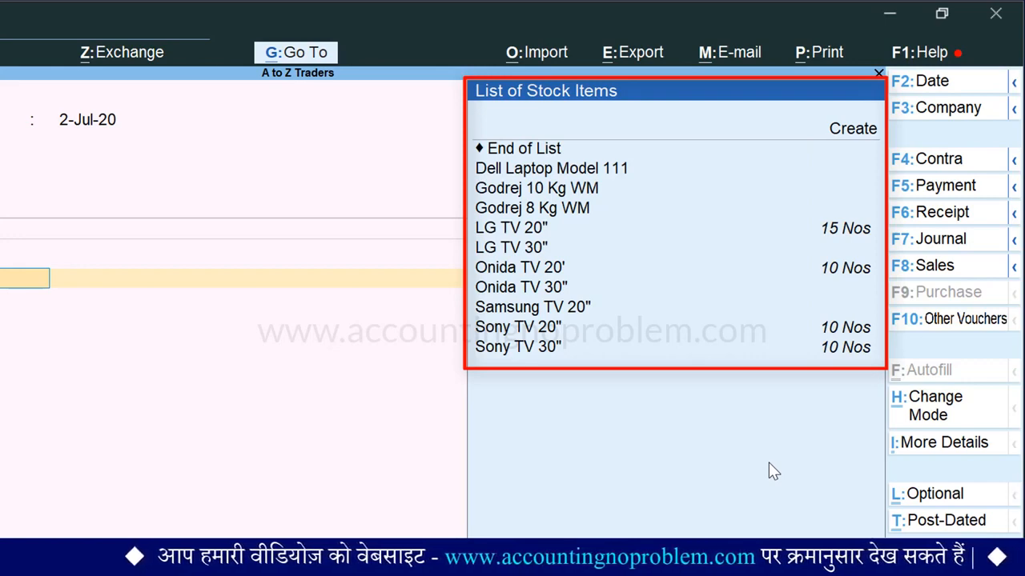
type("S")
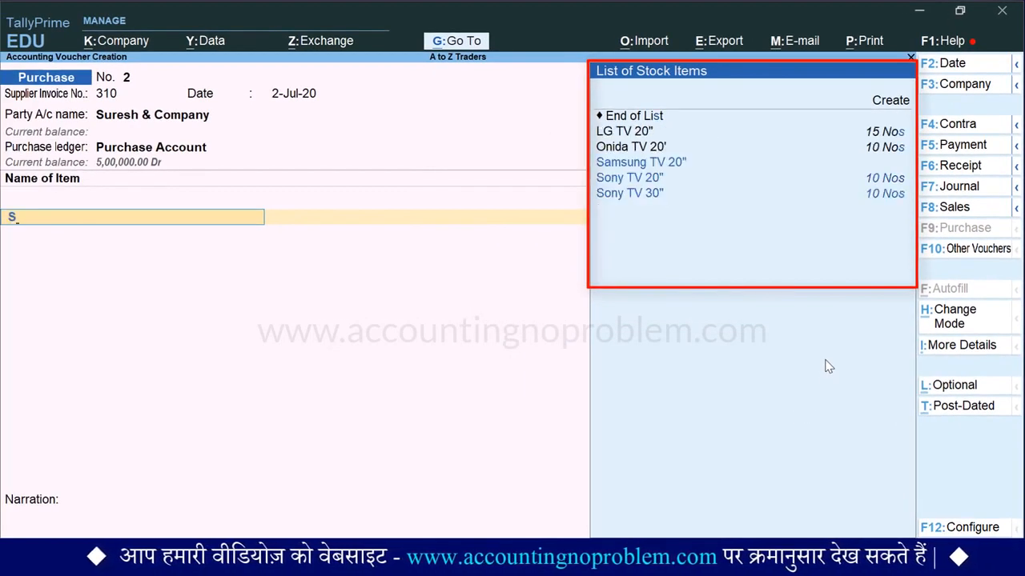
key("Down")
key("Return")
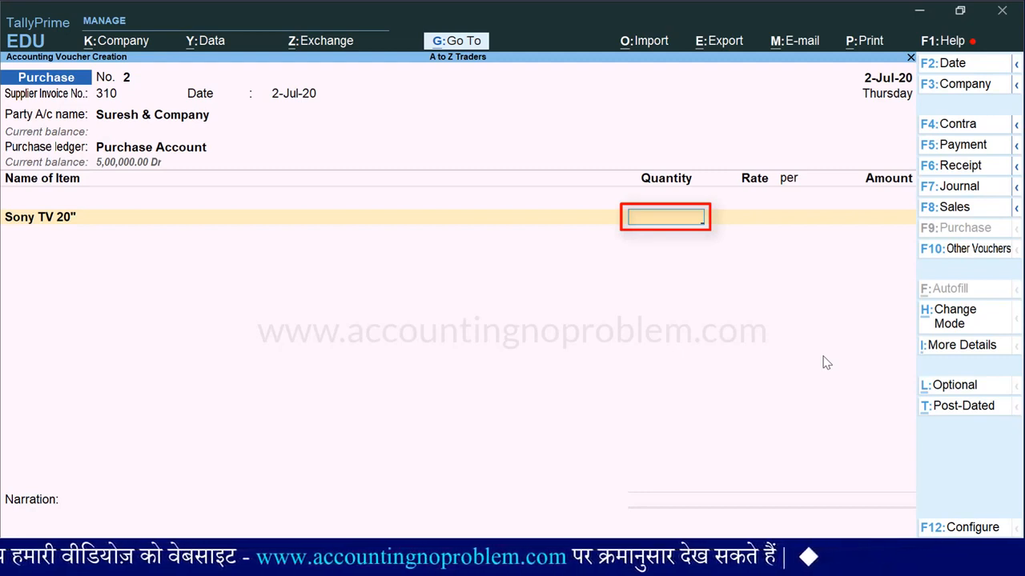
Enter a quantity of 5 Nos at a rate of 21,000 for Sony TV 20" and accept the line amount
type("5")
key("Return")
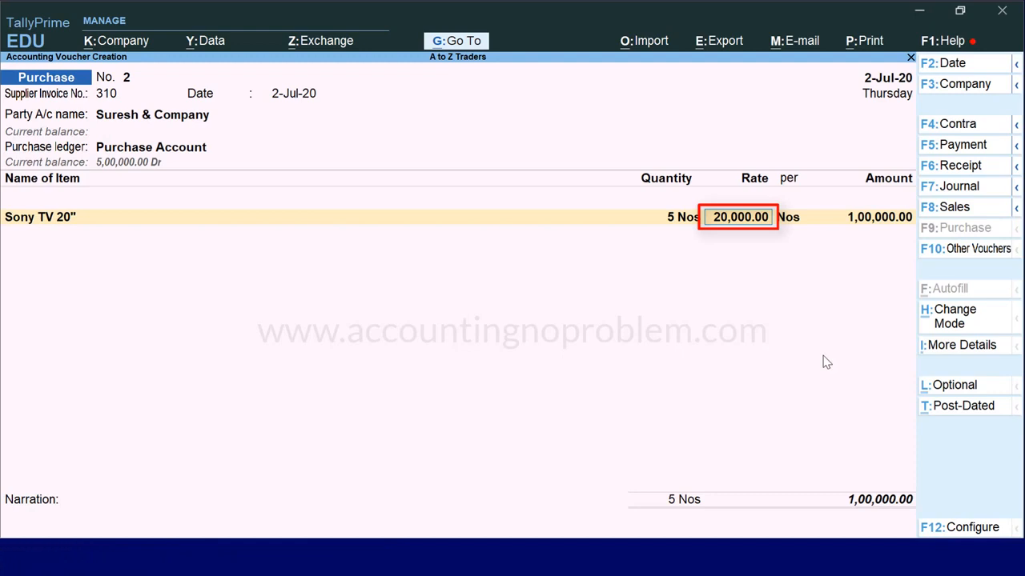
key("BackSpace")
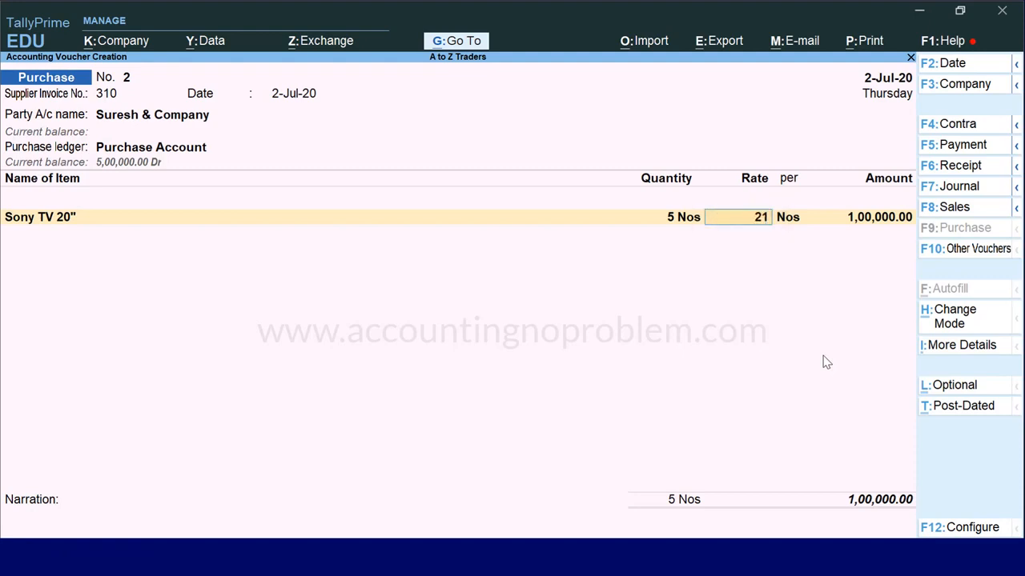
key("Return")
key("Return")
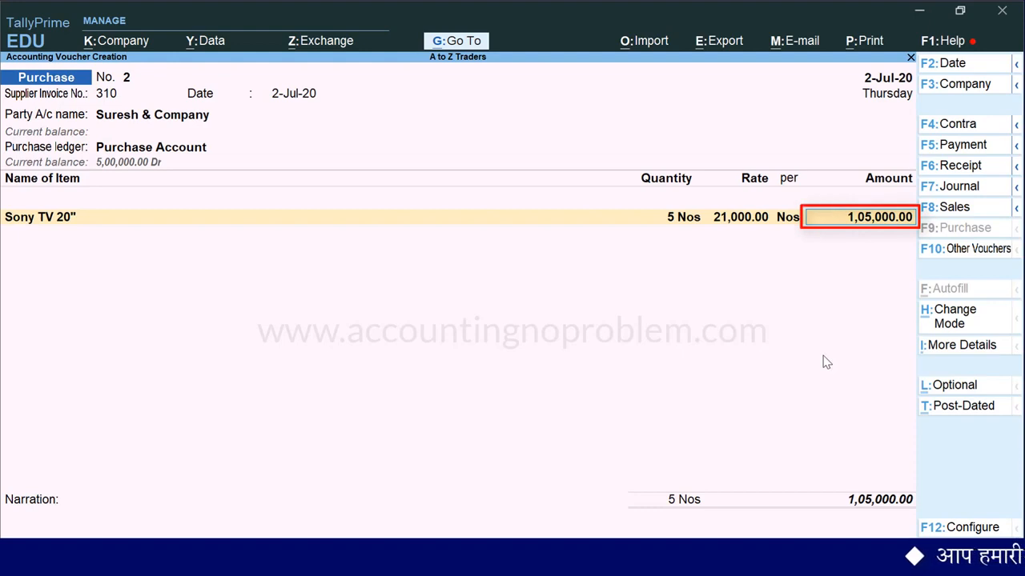
key("Return")
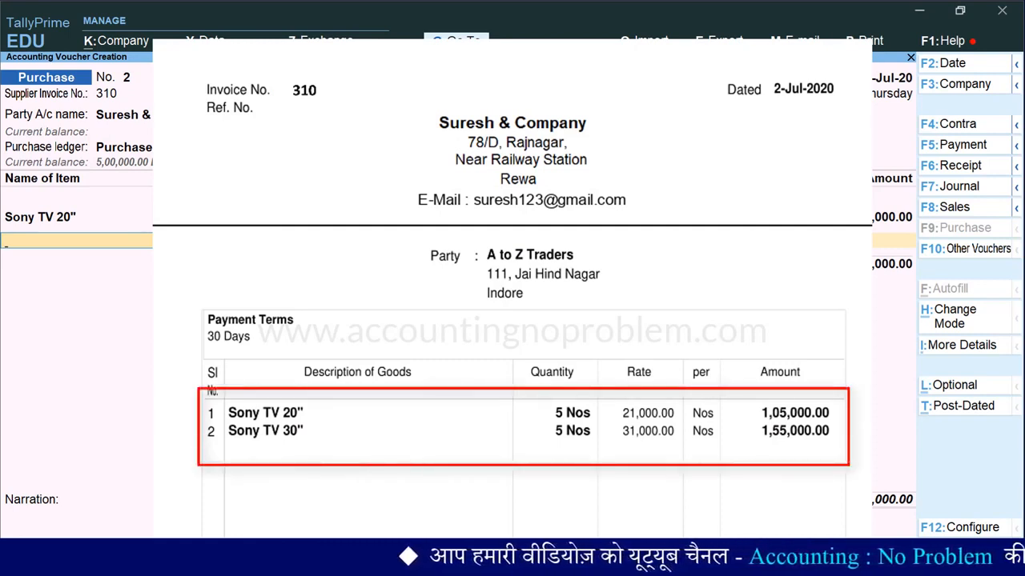
Add Sony TV 30" as the second item with a quantity of 5 Nos at a rate of 31,000
type("S")
key("Down")
key("Down")
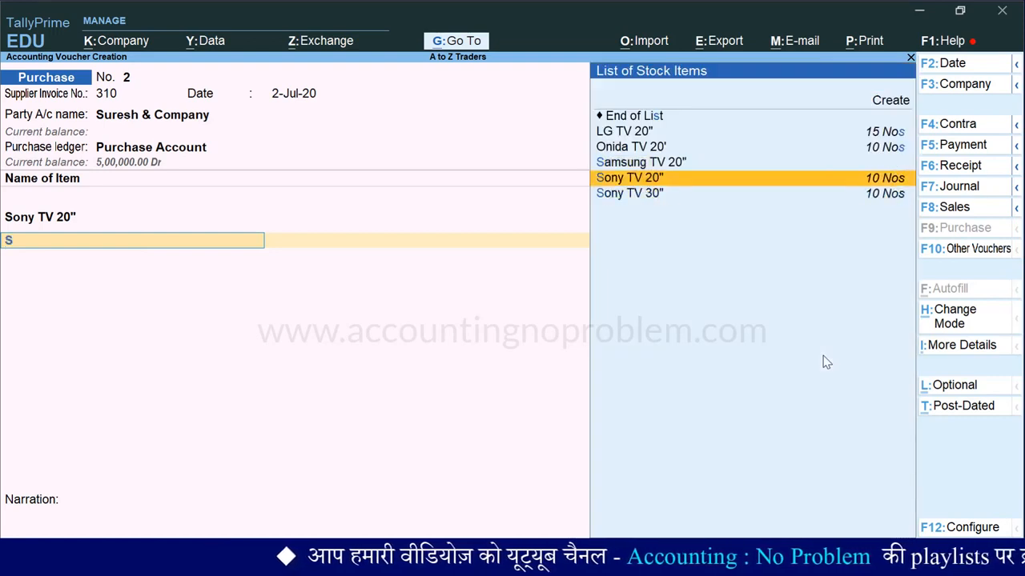
key("Return")
type("5")
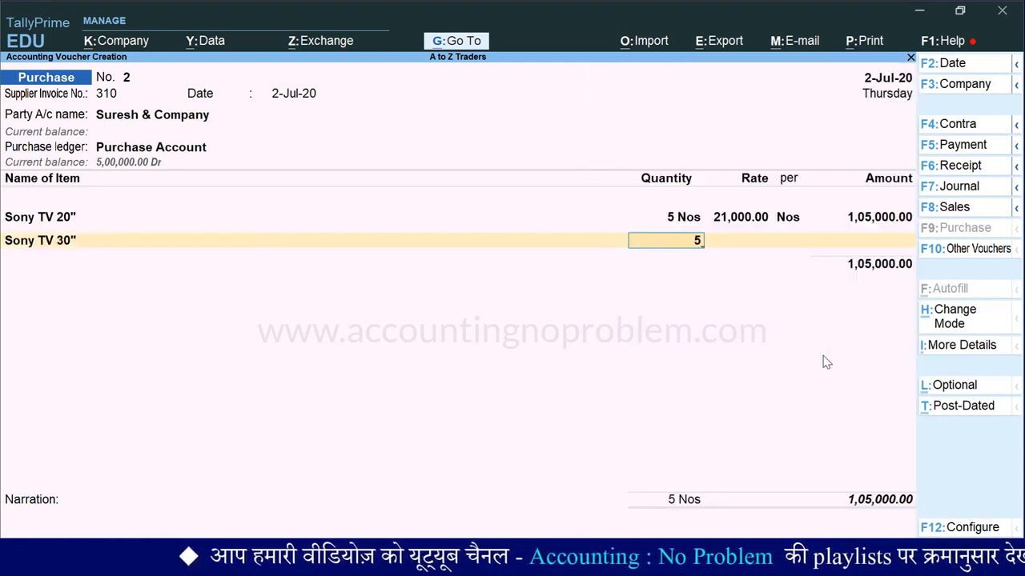
key("Return")
type("31000")
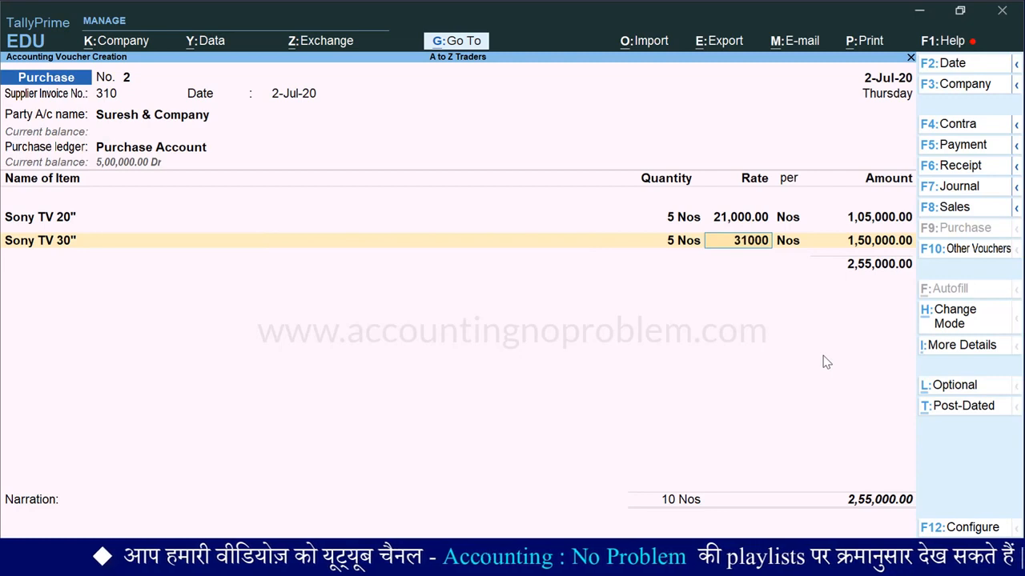
key("Return")
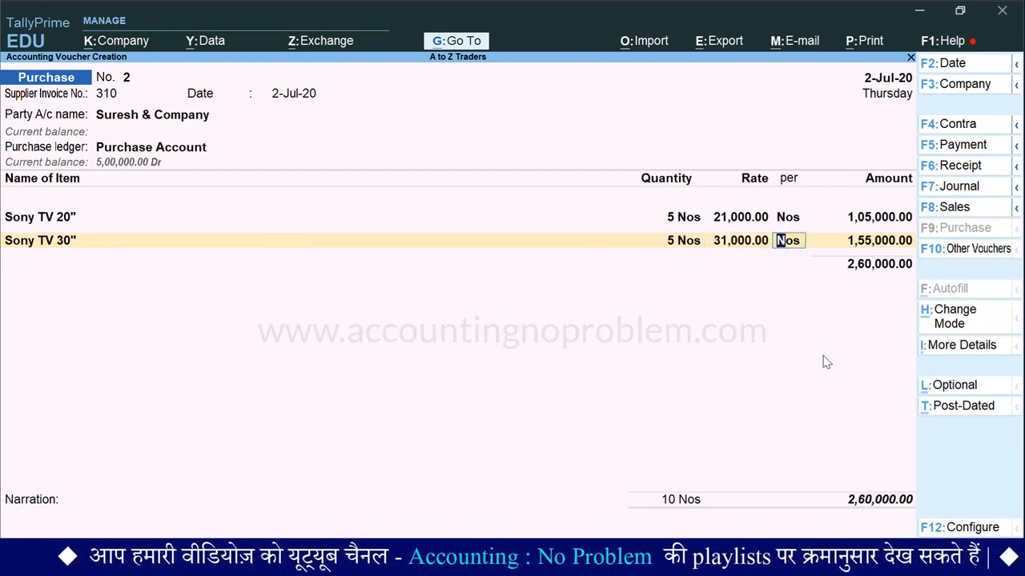
key("Return")
End the item list, enter the narration "Being goods purchased from M/s Suresh & Company on credit.", and save the voucher, returning to the Gateway of Tally
key("Return")
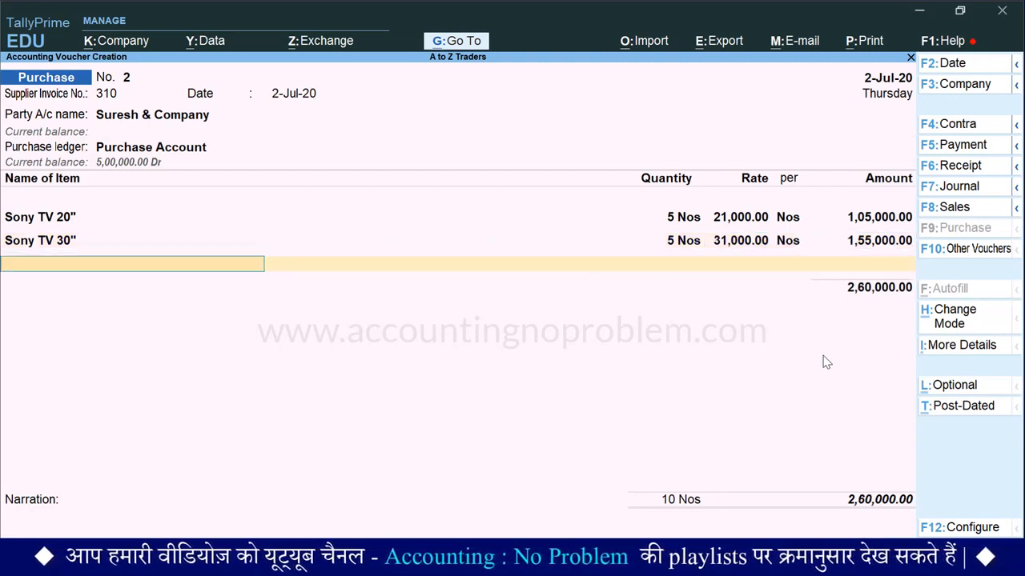
key("Return")
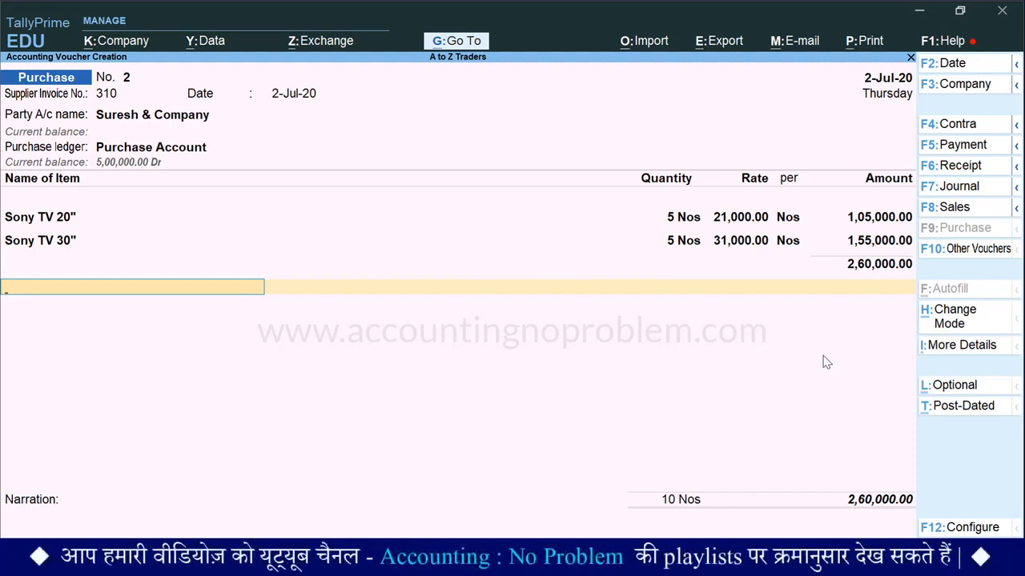
key("Return")
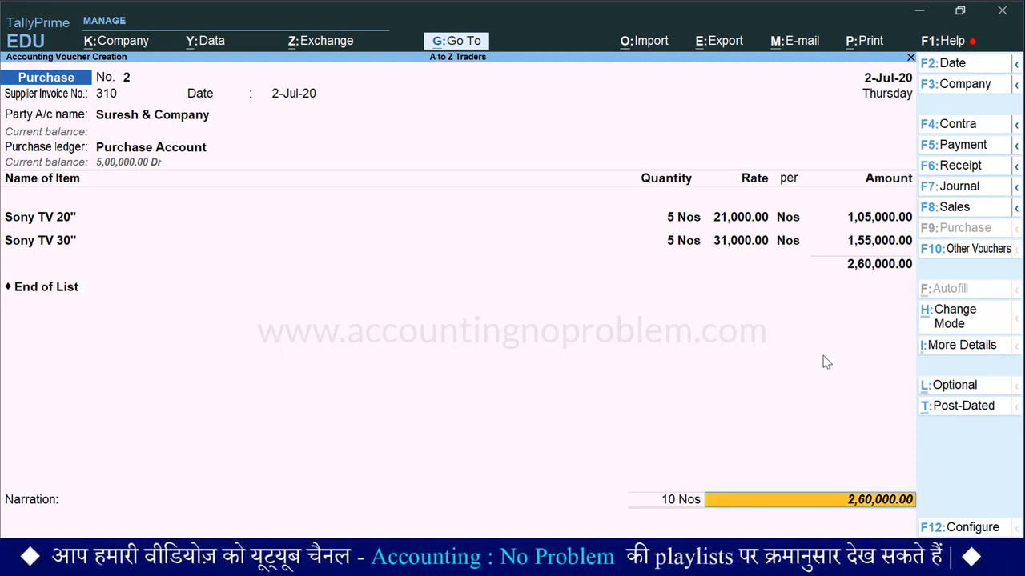
key("Return")
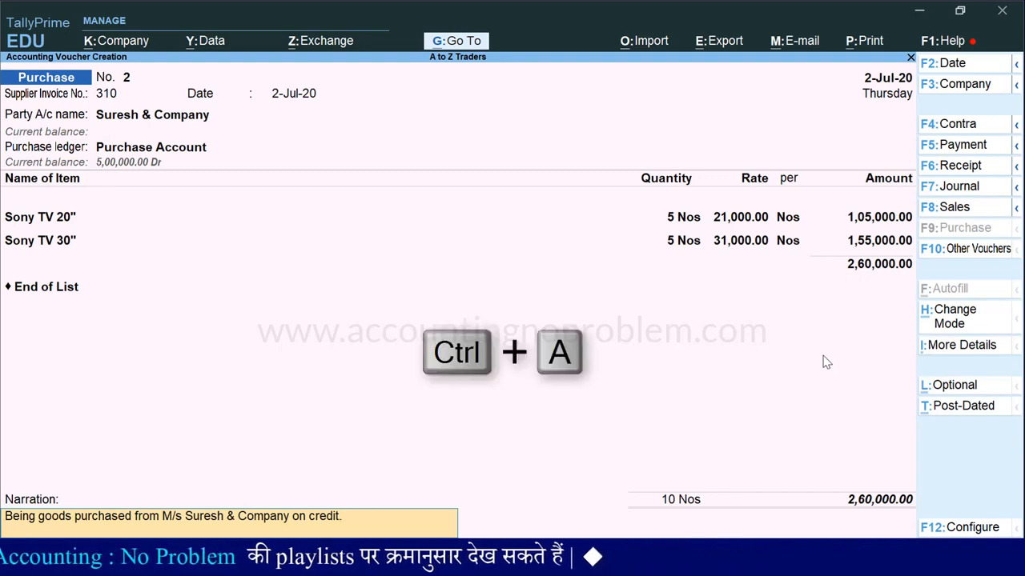
key("ctrl+a")
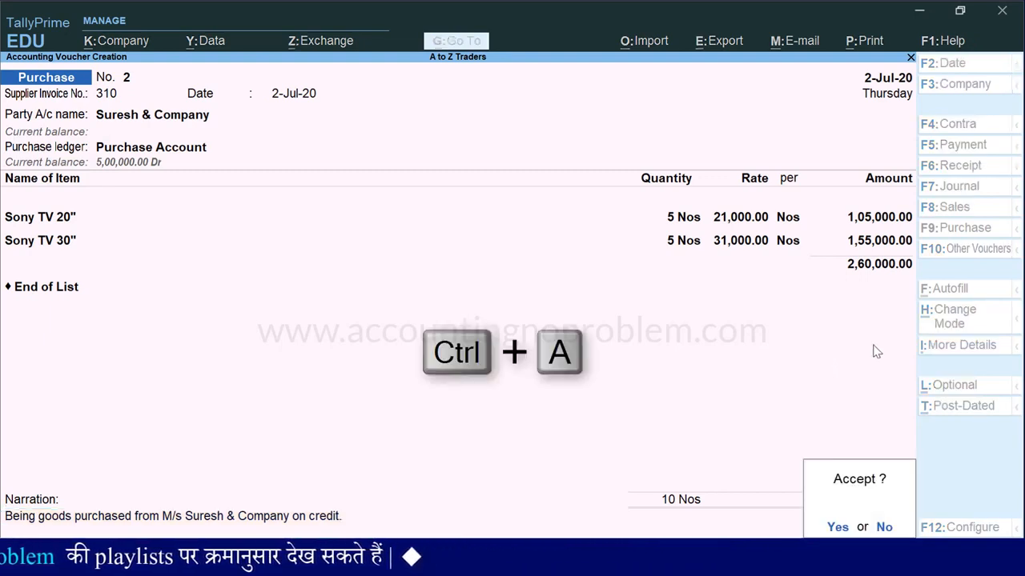
key("Escape")
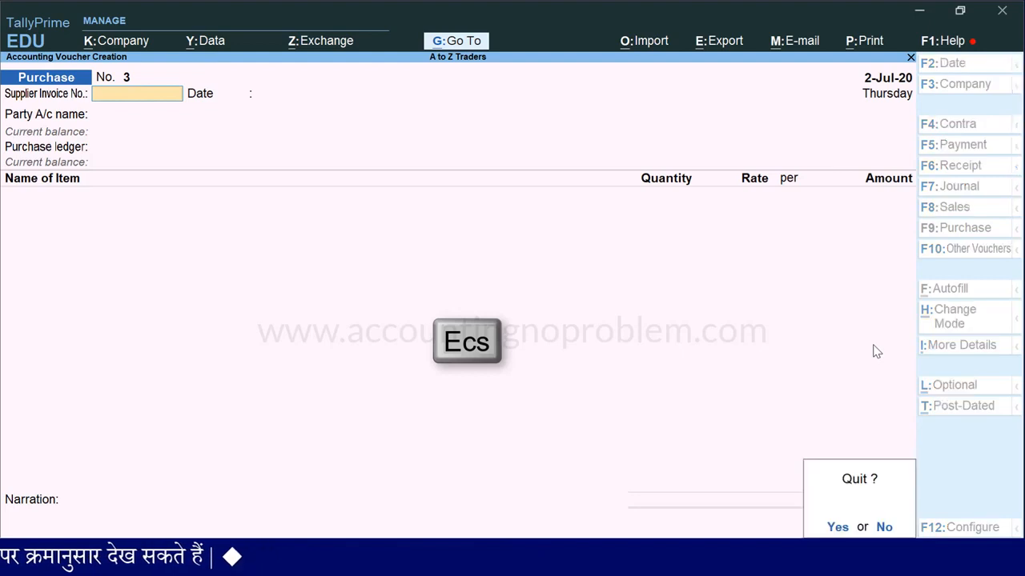
key("Return")
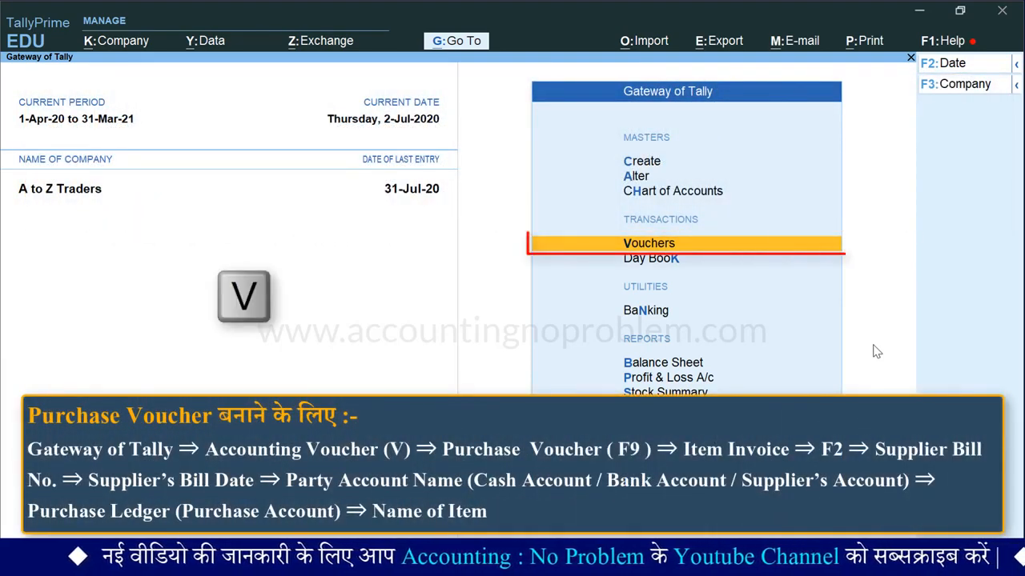
Start a new purchase voucher dated 31-Jul-20 and enter supplier invoice number 410 dated 31-Jul-20
key("v")
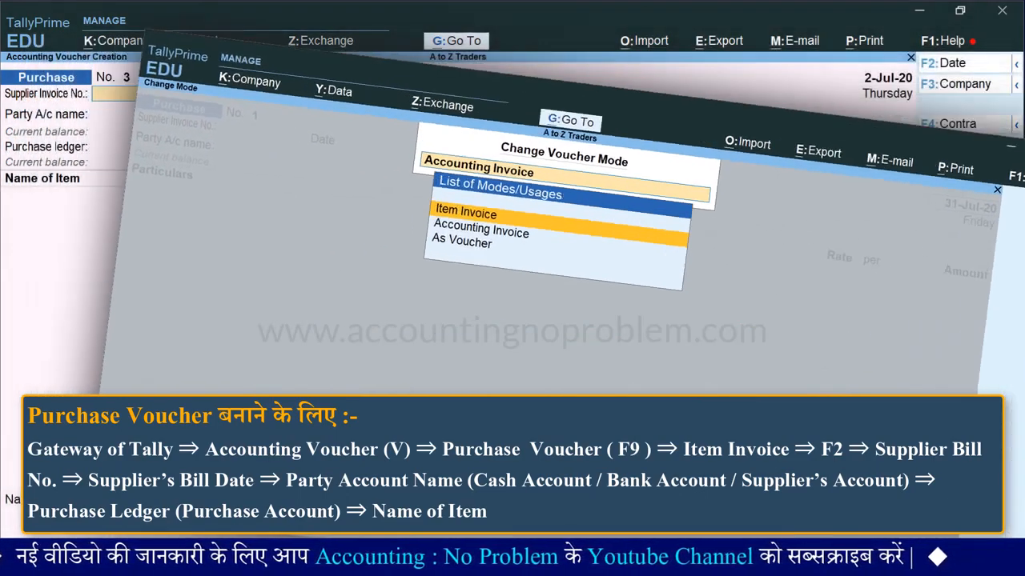
key("F2")
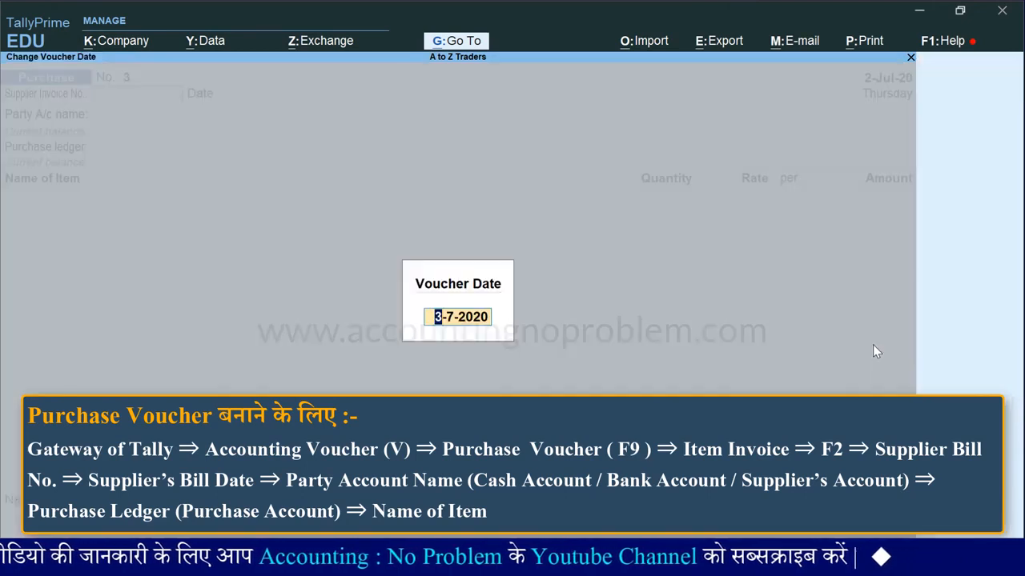
type("31.7")
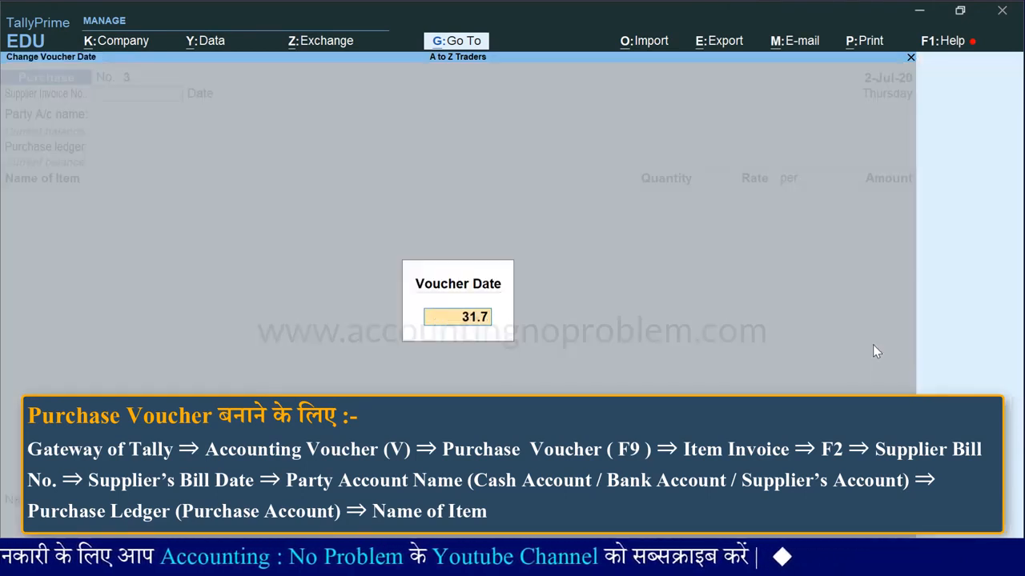
key("Return")
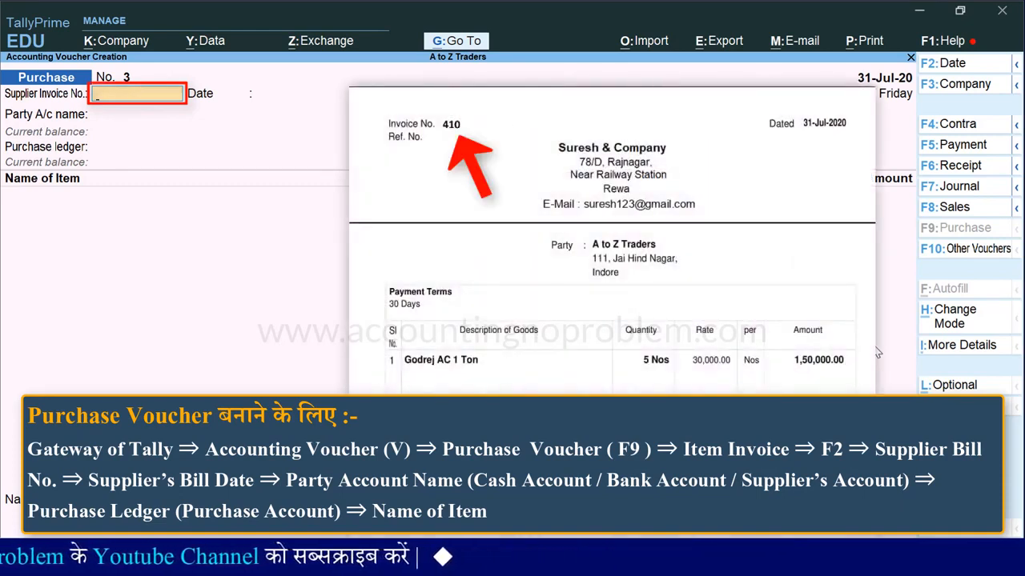
type("410")
key("Return")
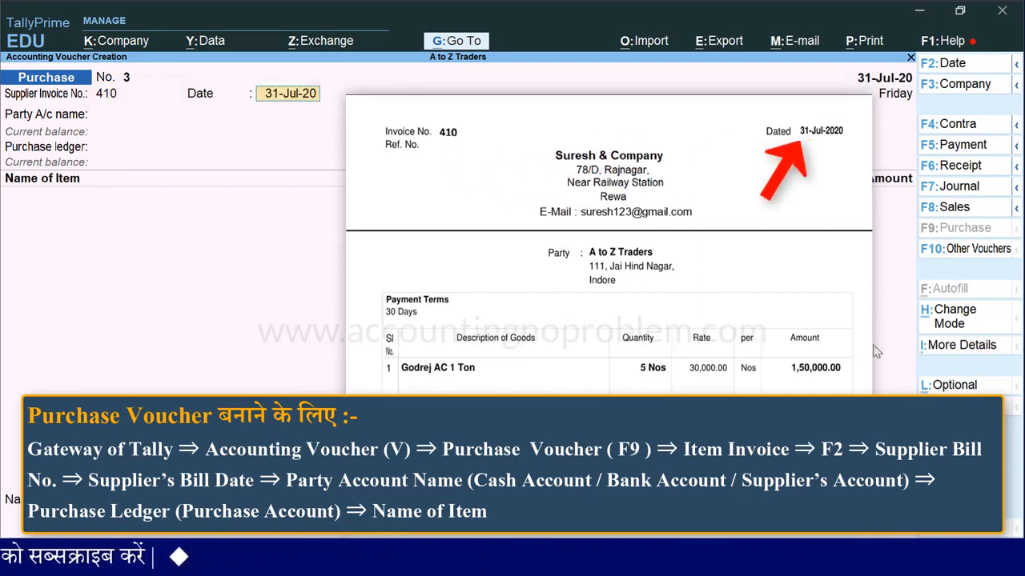
key("Return")
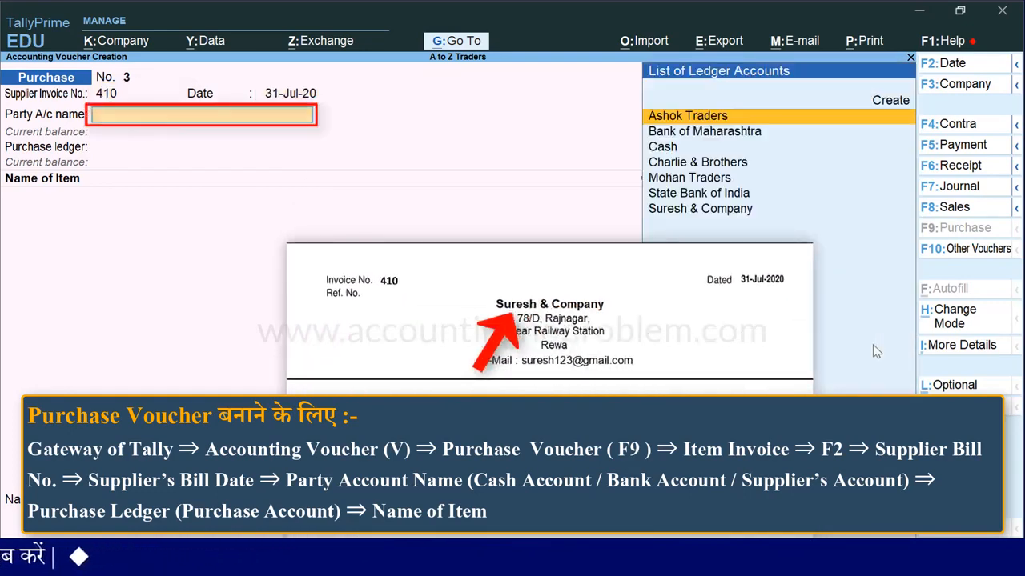
Choose Suresh & Company as the party with its receipt and party details unchanged, and select Purchase Account as the purchase ledger
type("Su")
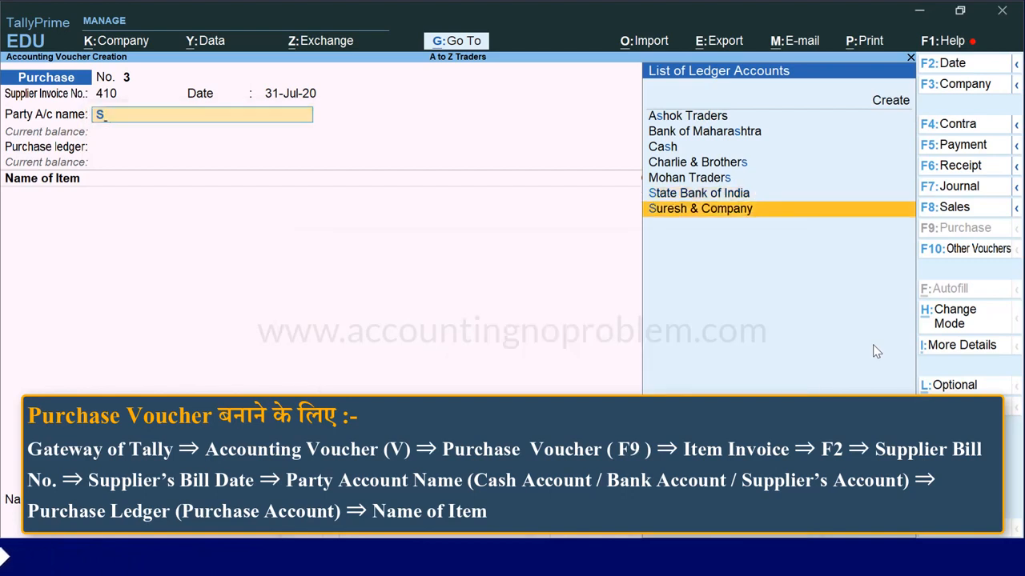
key("Return")
key("Return")
key("Return")
key("Return")
key("Return")
key("Return")
key("Return")
key("Return")
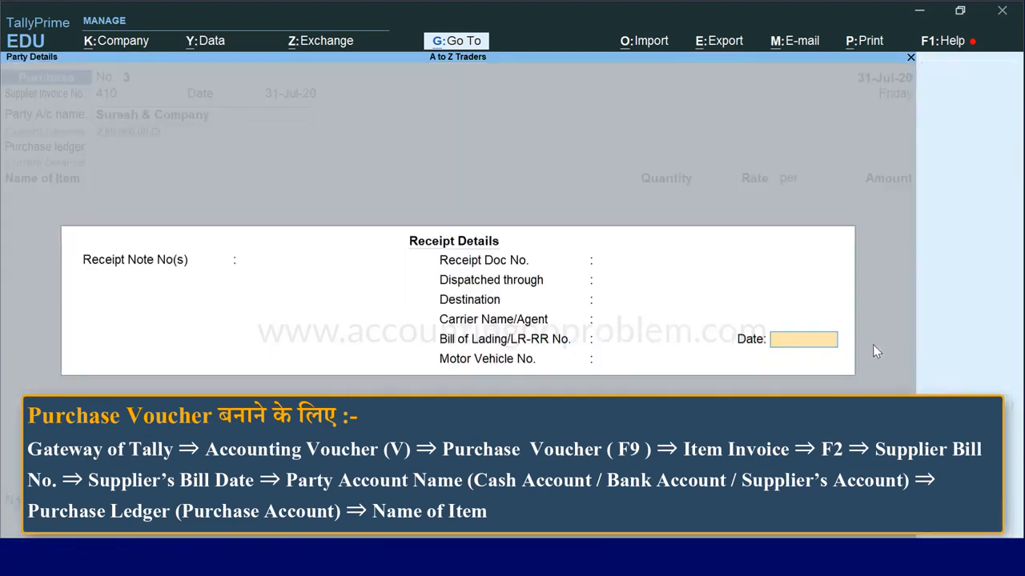
key("Return")
key("Return")
key("Return")
key("Return")
key("Return")
key("Return")
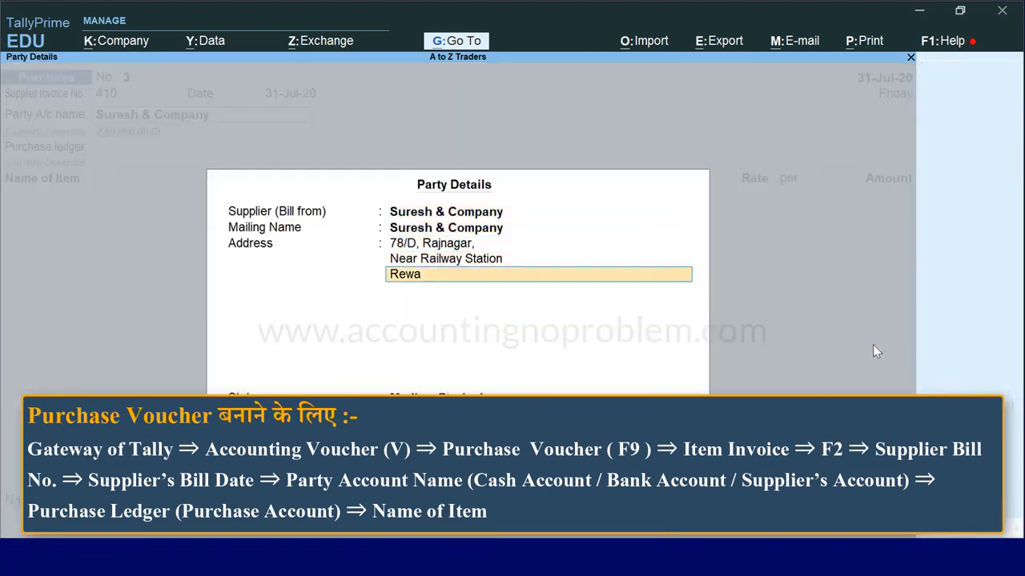
key("Return")
key("Return")
key("Return")
key("Return")
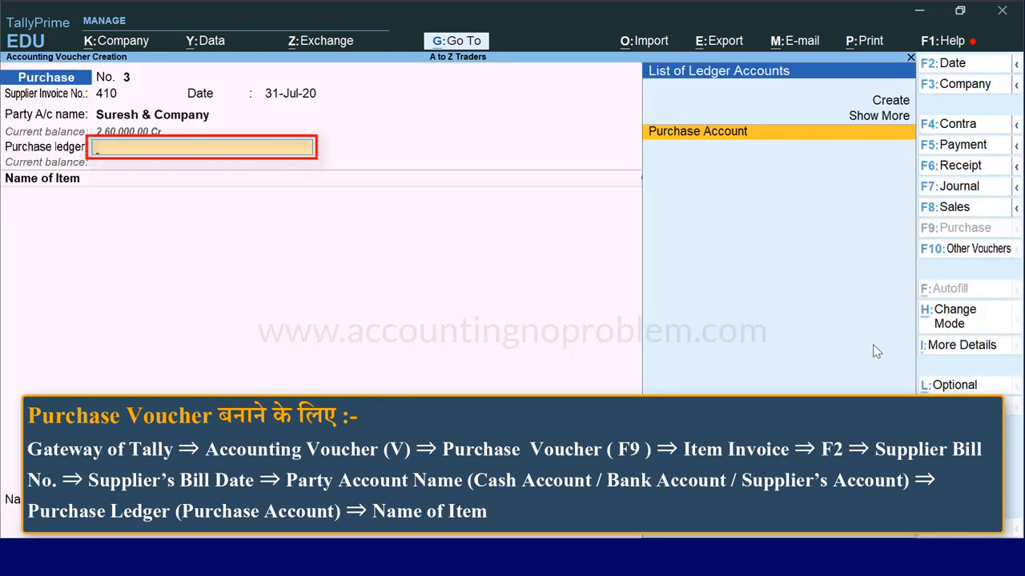
key("Return")
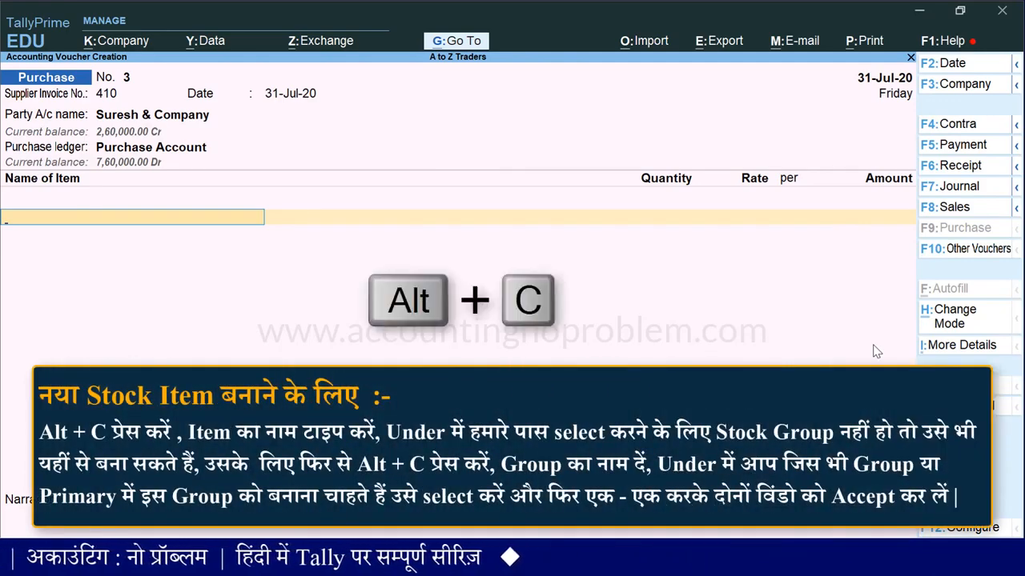
Begin a new stock item from the voucher's item field and name it Godrej AC 1 Ton, without an alias
key("alt+c")
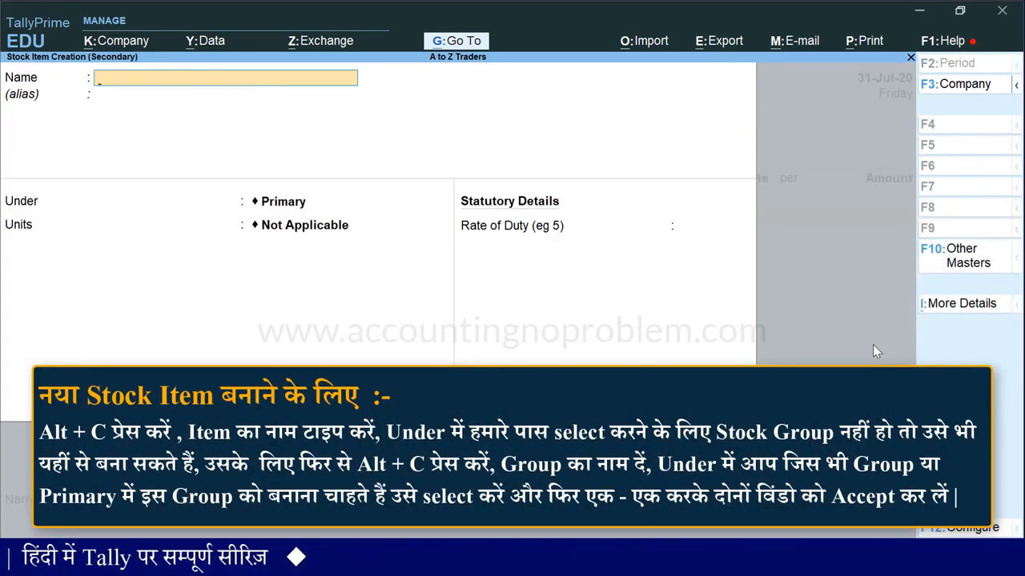
type("G")
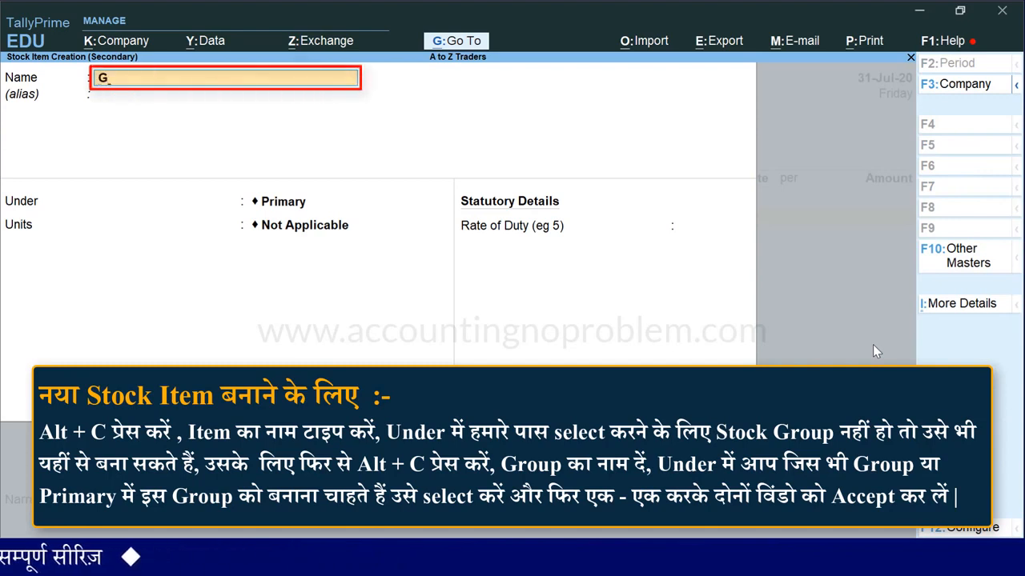
type("odrej AC 1 Ton")
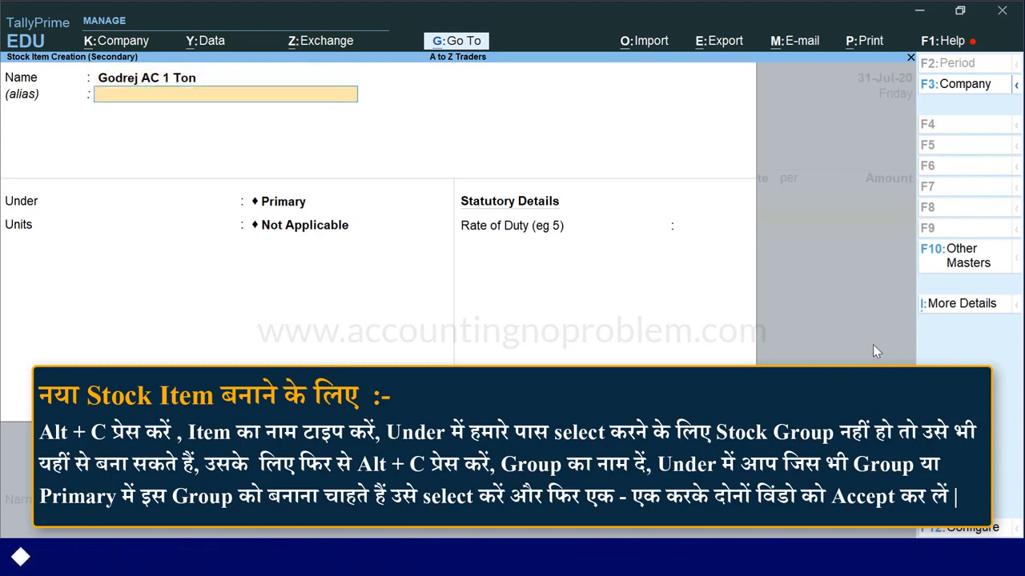
key("Return")
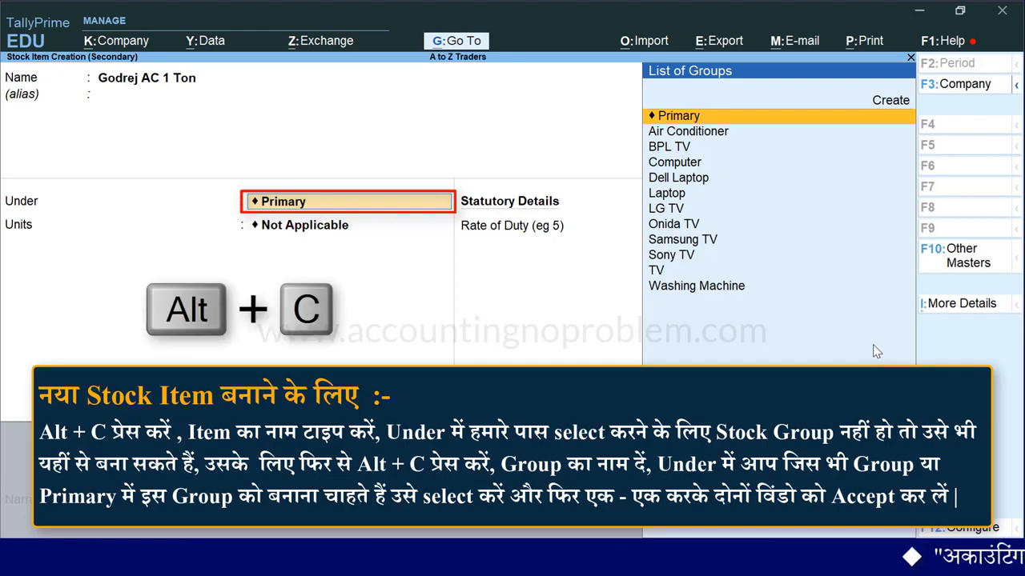
Create the stock group Godrej AC under Air Conditioner with item quantities added, and use it as the new item's group
key("alt+c")
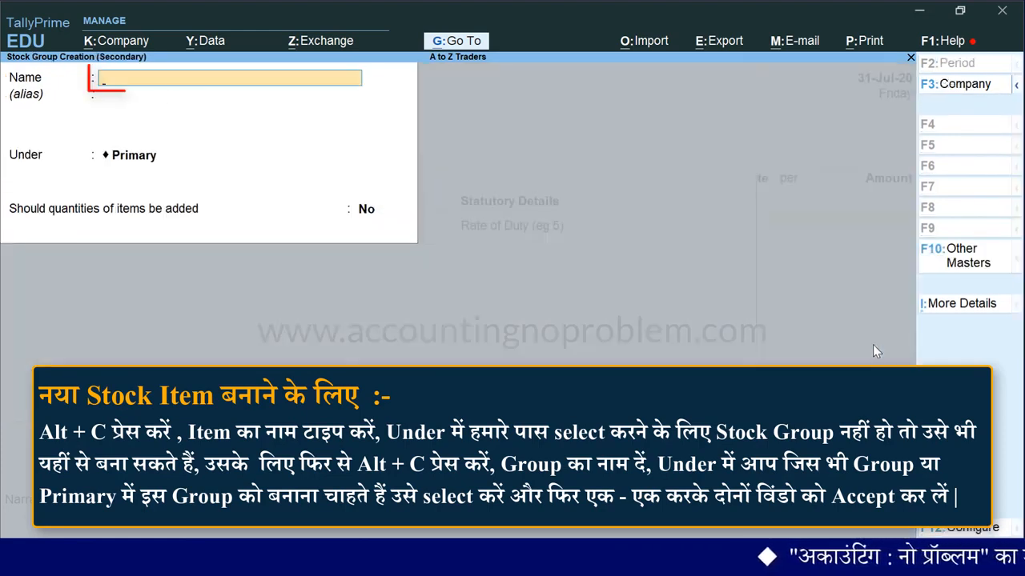
type("Godrej AC")
key("Return")
key("Return")
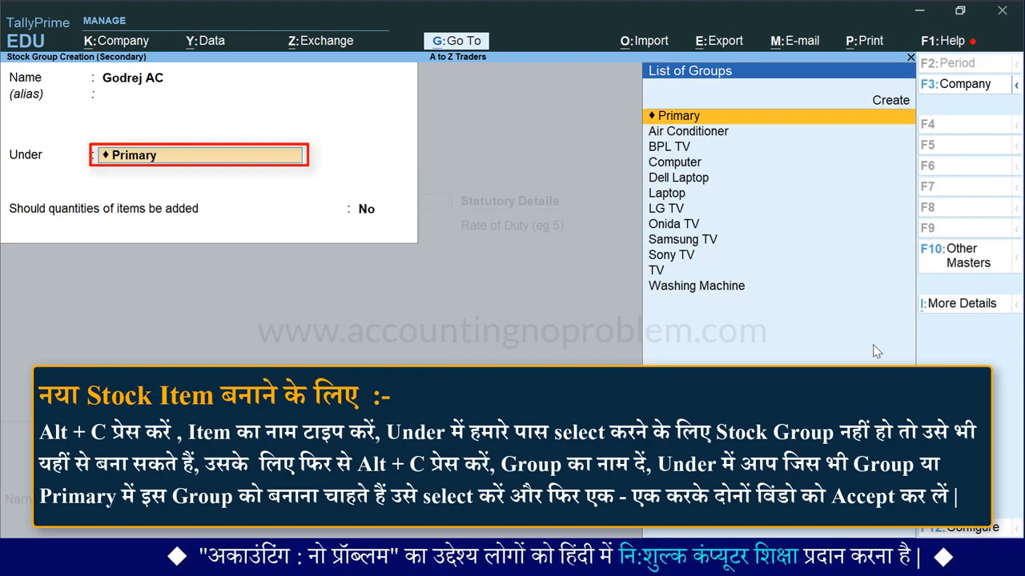
key("Down")
key("Return")
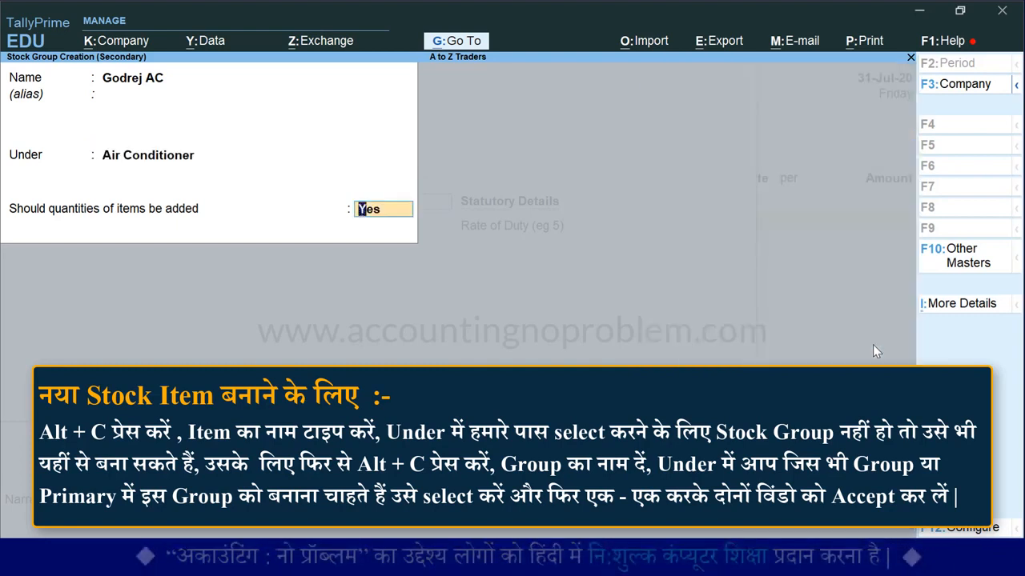
key("Return")
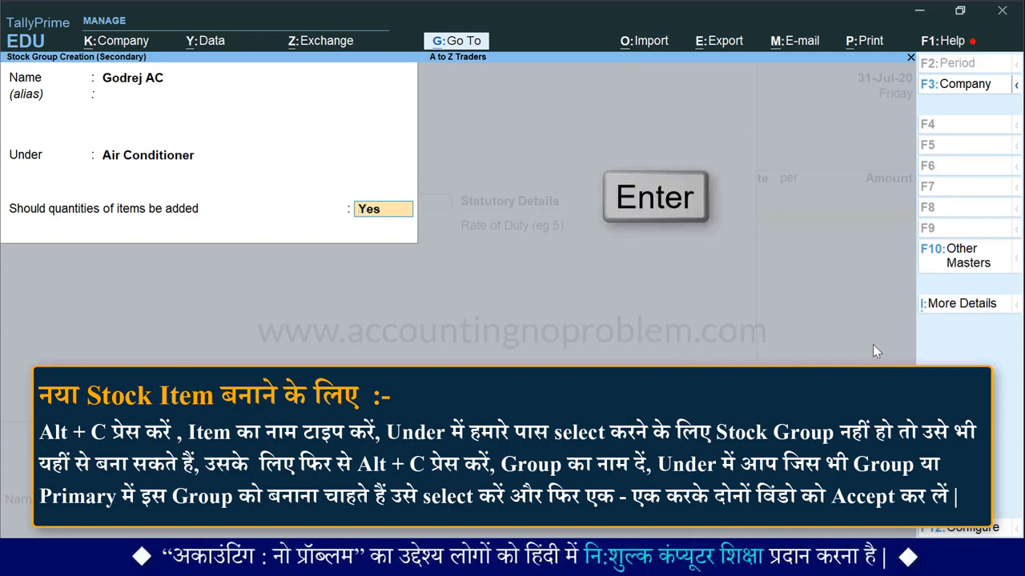
key("Return")
Set the stock item's units to Nos, leave the rate of duty blank, and save the item into the voucher
key("Return")
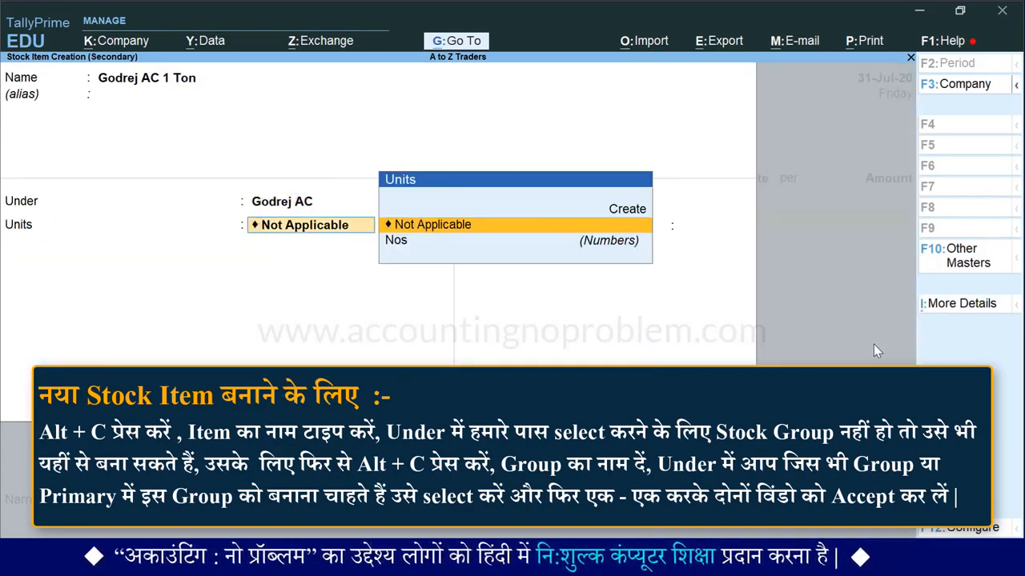
key("Down")
key("Return")
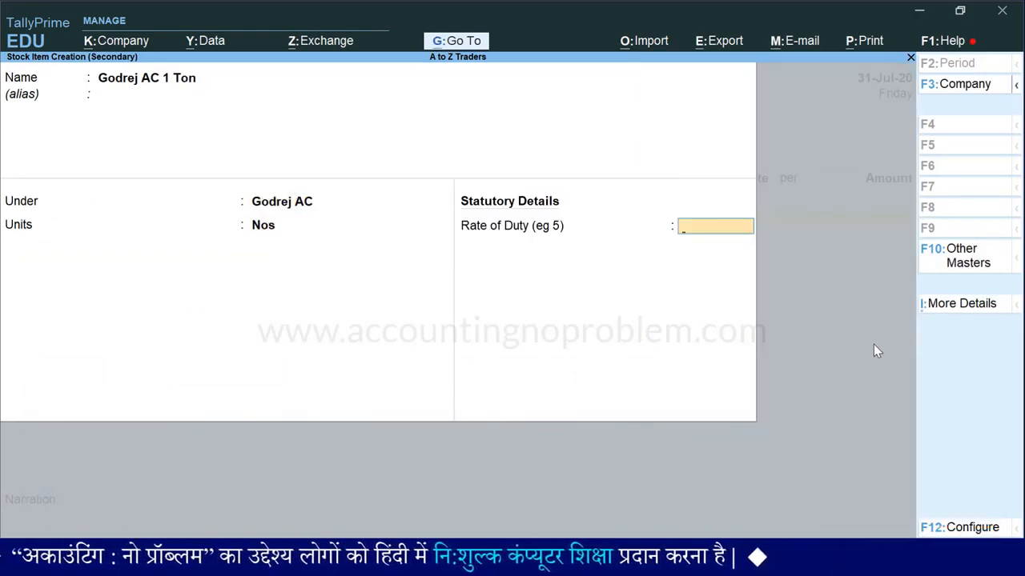
key("Return")
key("Return")
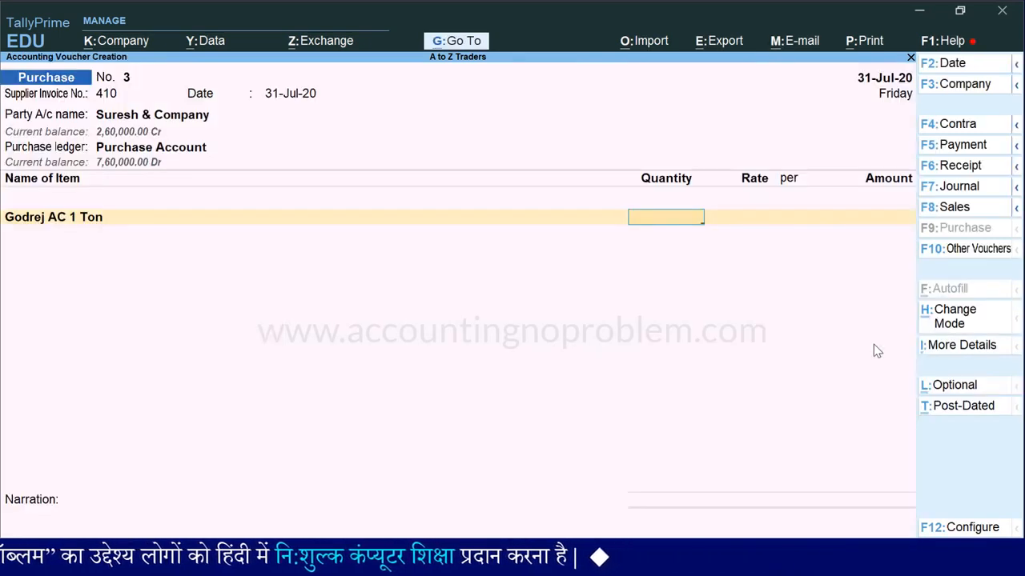
Enter a quantity of 5 Nos at a rate of 30,000 per Nos for Godrej AC 1 Ton
type("5")
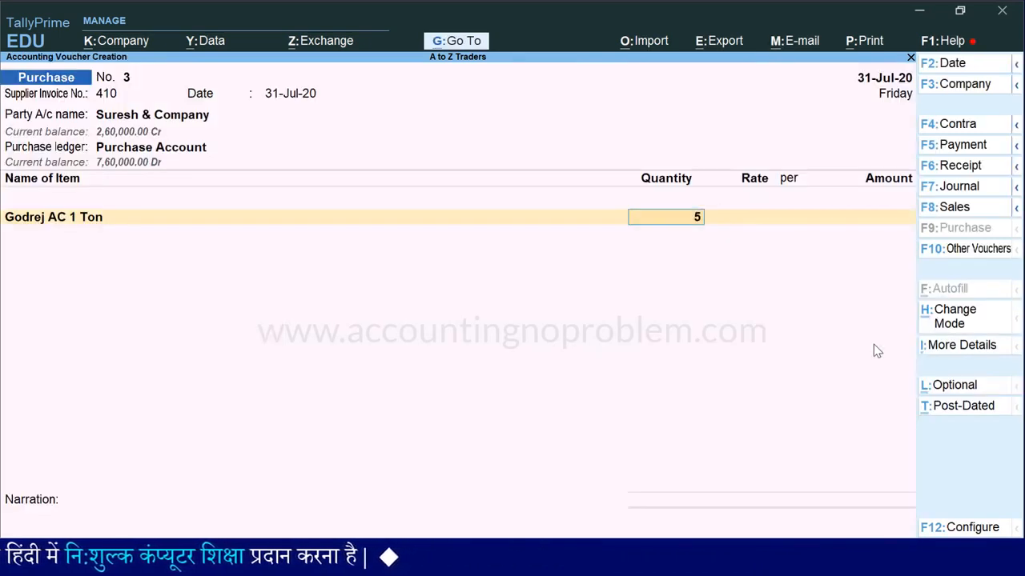
key("Return")
type("30000")
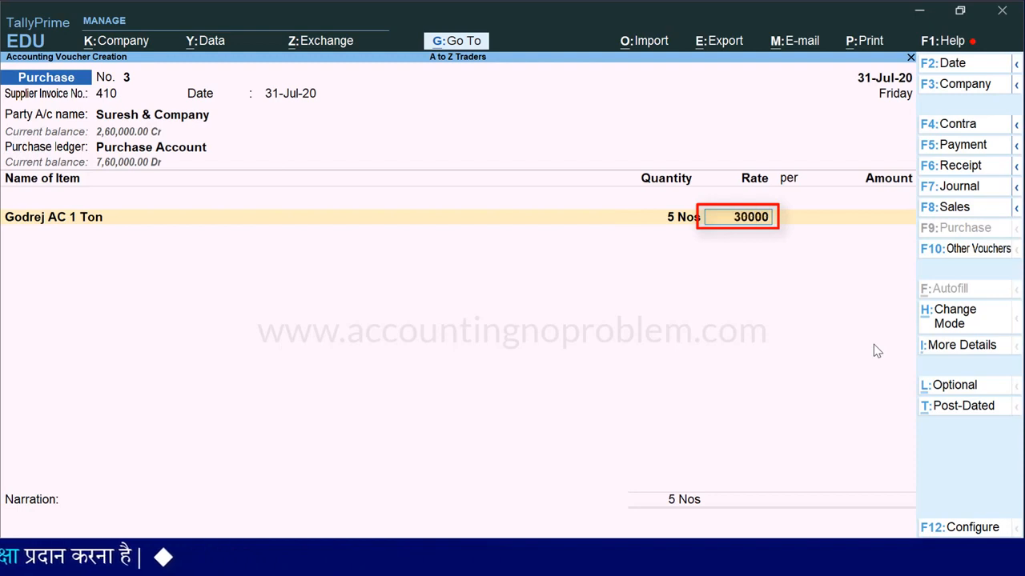
key("Return")
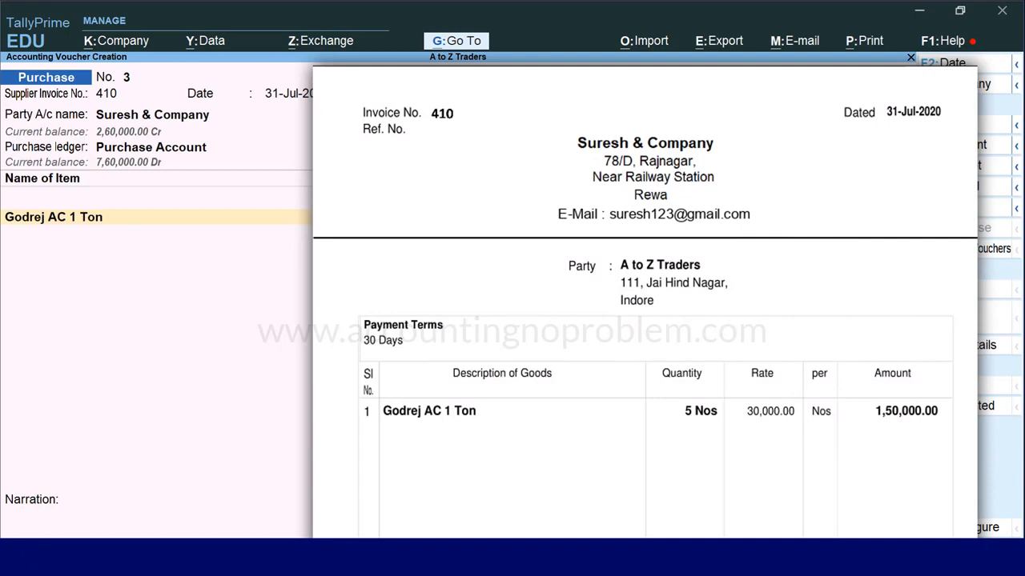
key("Return")
key("Return")
key("Return")
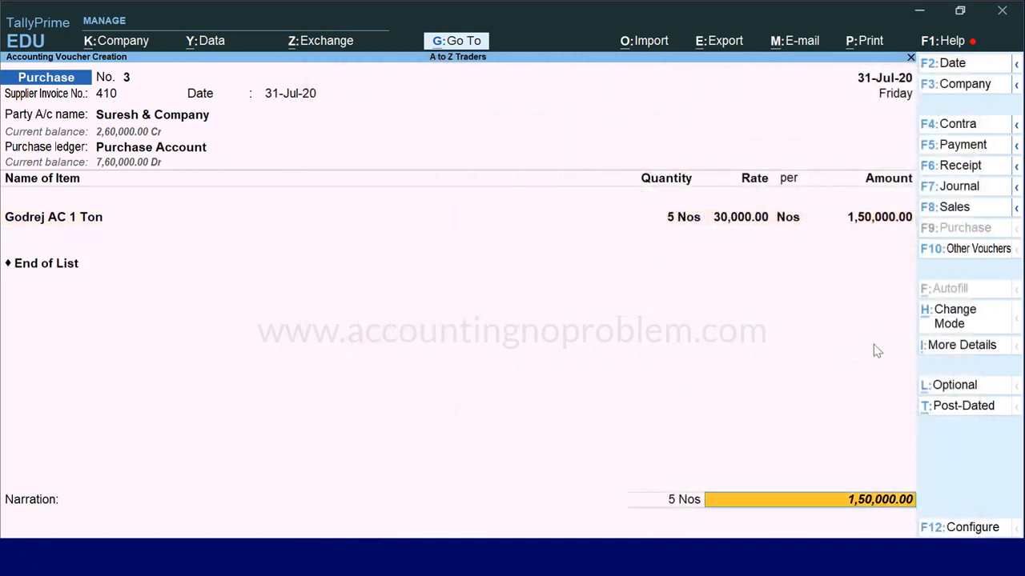
End the item list, enter the narration "Being goods purchased from Suresh & Company on credit.", and save the purchase voucher
key("Return")
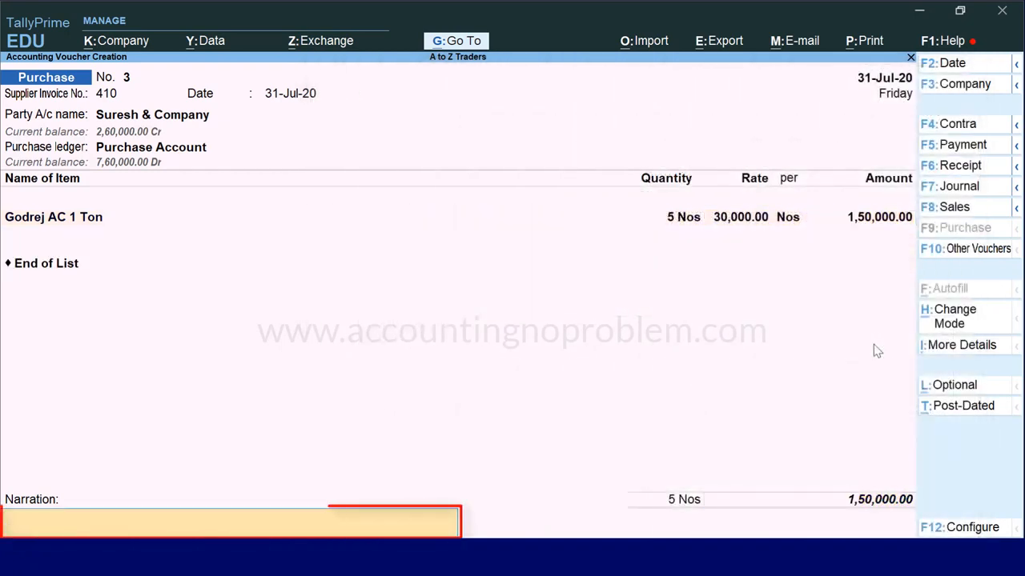
type("Being goods purchased from Suresh & Company on credit.")
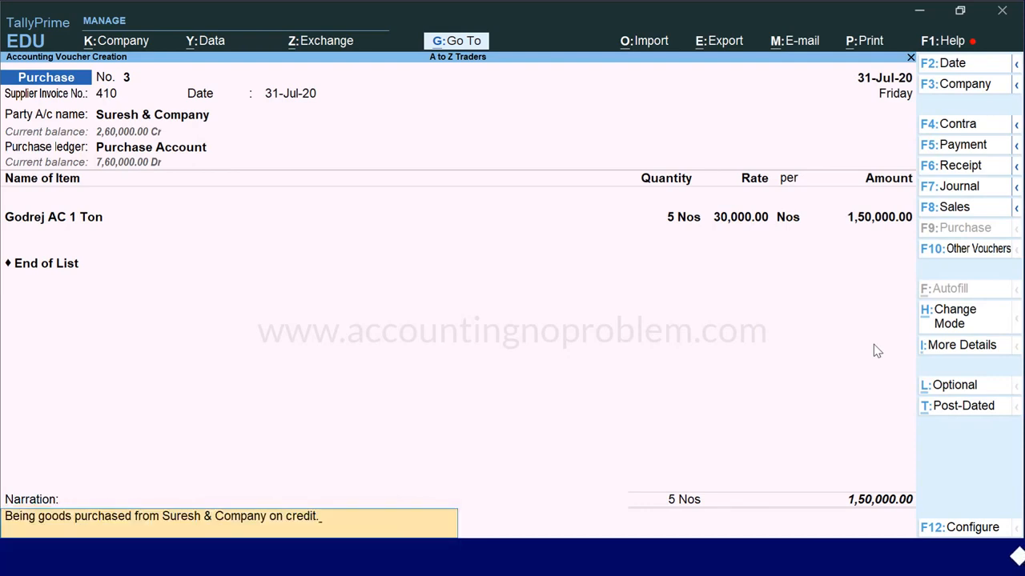
key("Return")
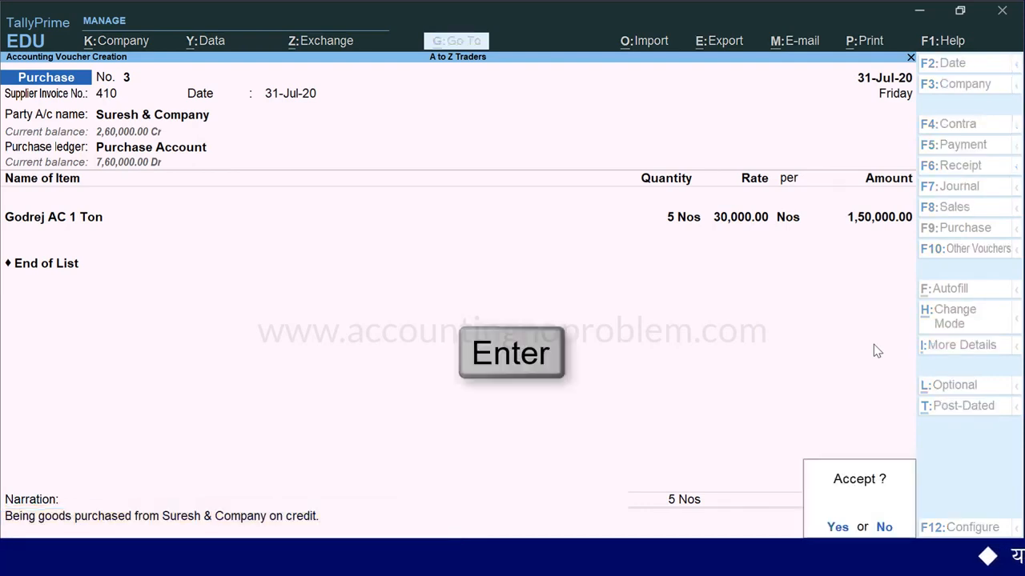
key("Return")
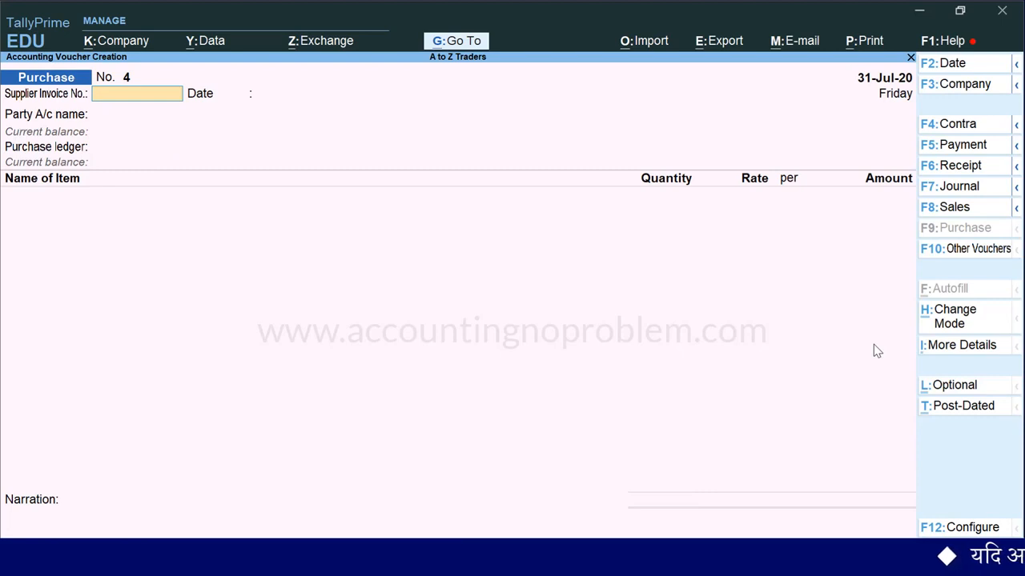